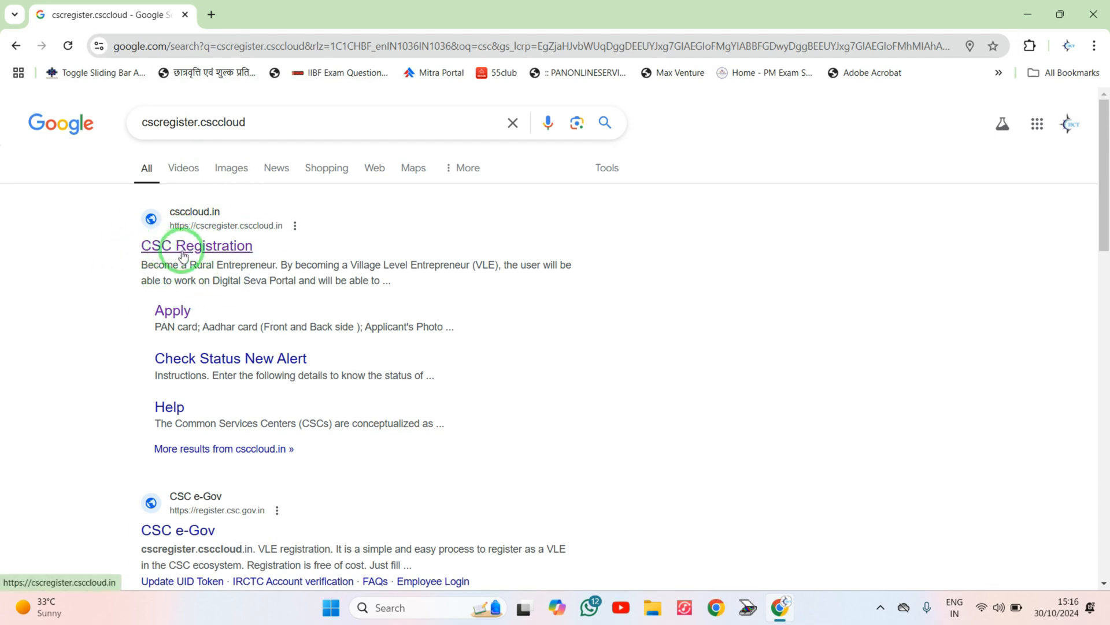
# - Open the CSC Registration site from the search results and start the registration process
pyautogui.click(188, 254)
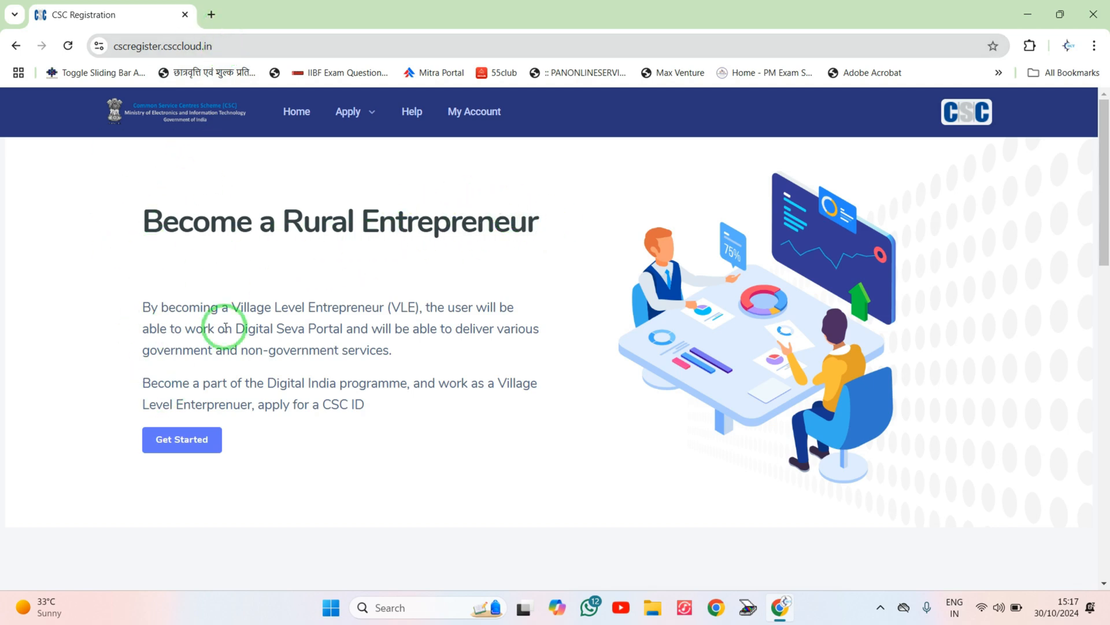
pyautogui.click(182, 440)
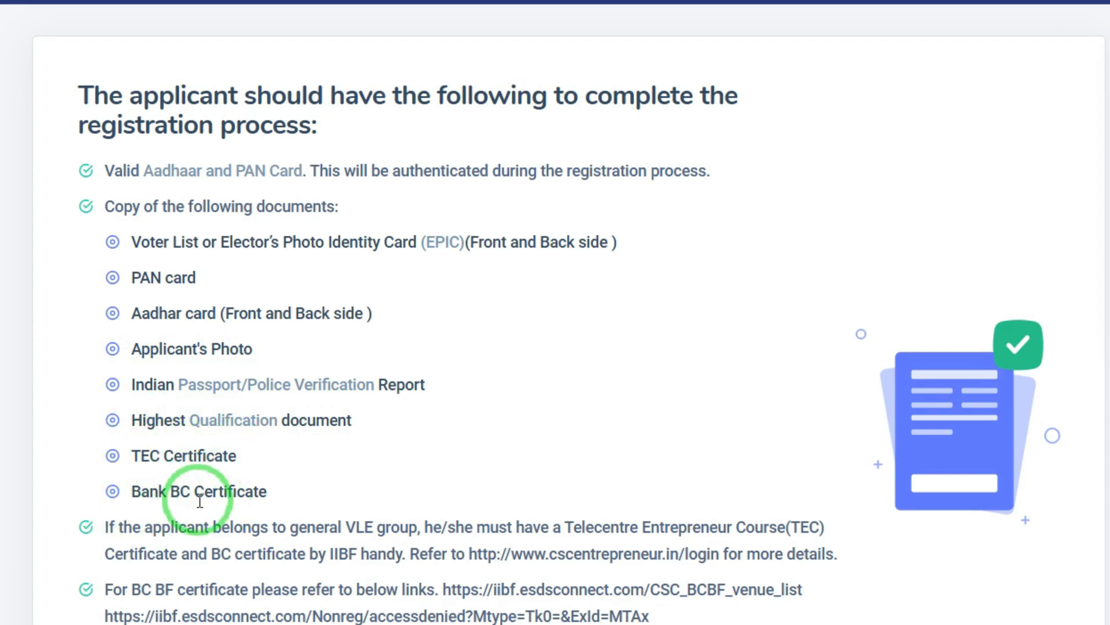
# - Review the applicant requirements and terms, confirm acceptance of the guidelines, and proceed to the VLE registration form
pyautogui.scroll(-2, 199, 501)
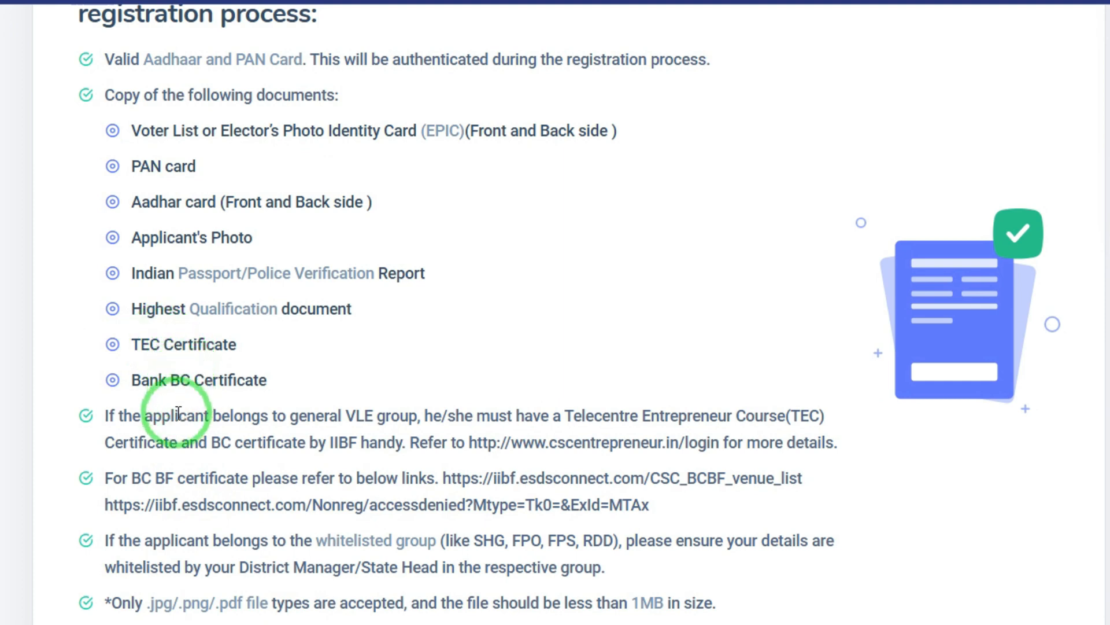
pyautogui.scroll(-2, 168, 428)
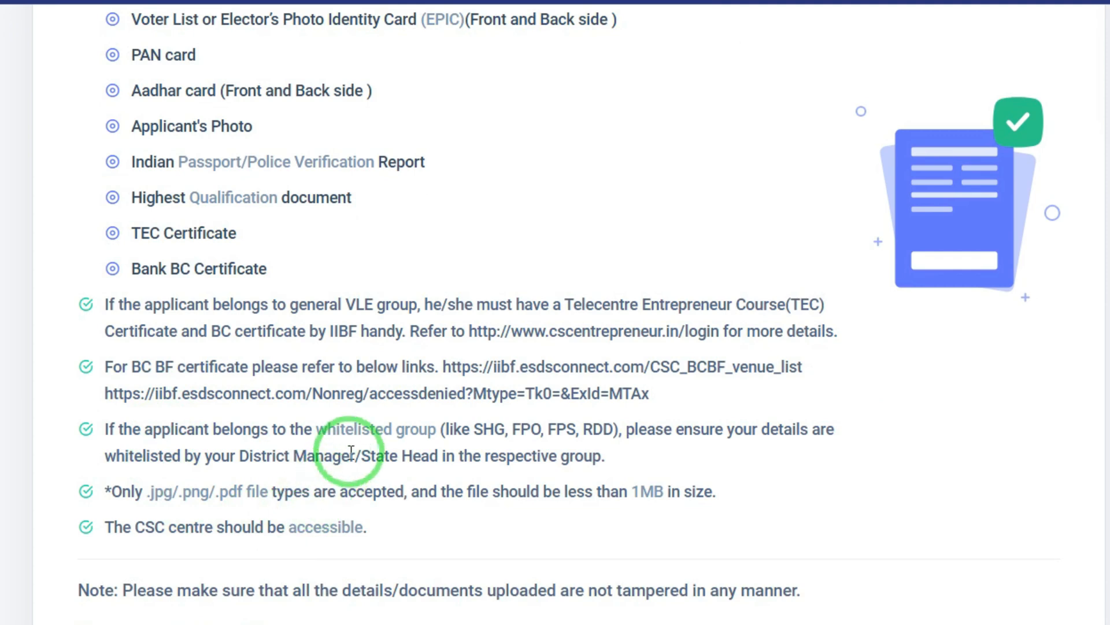
pyautogui.scroll(-2, 359, 438)
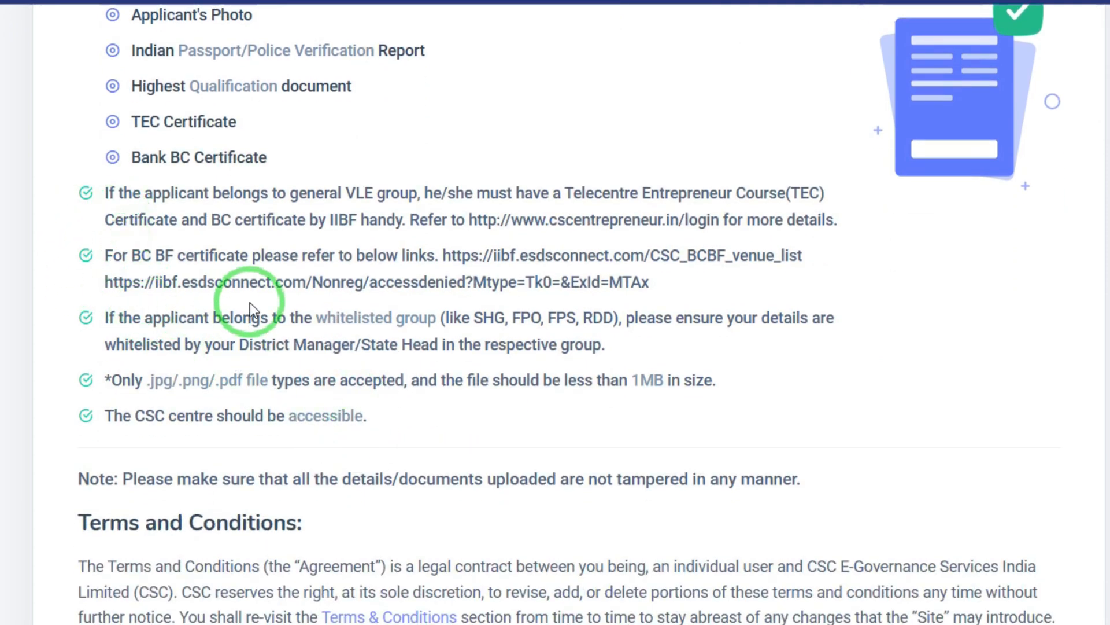
pyautogui.scroll(-2, 250, 304)
pyautogui.scroll(-2, 250, 303)
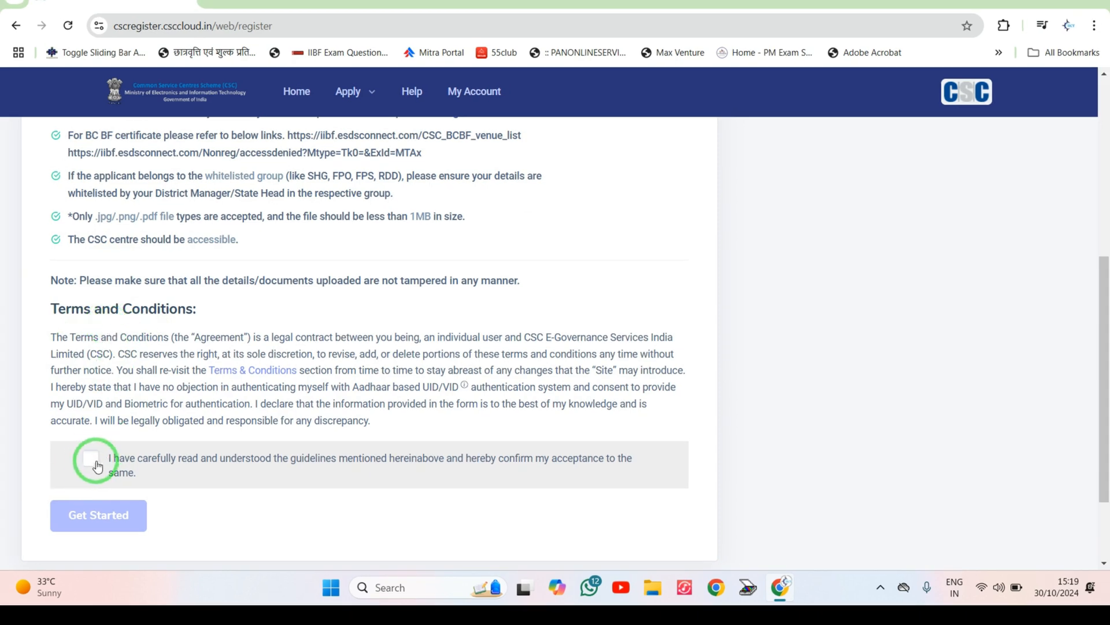
pyautogui.click(85, 463)
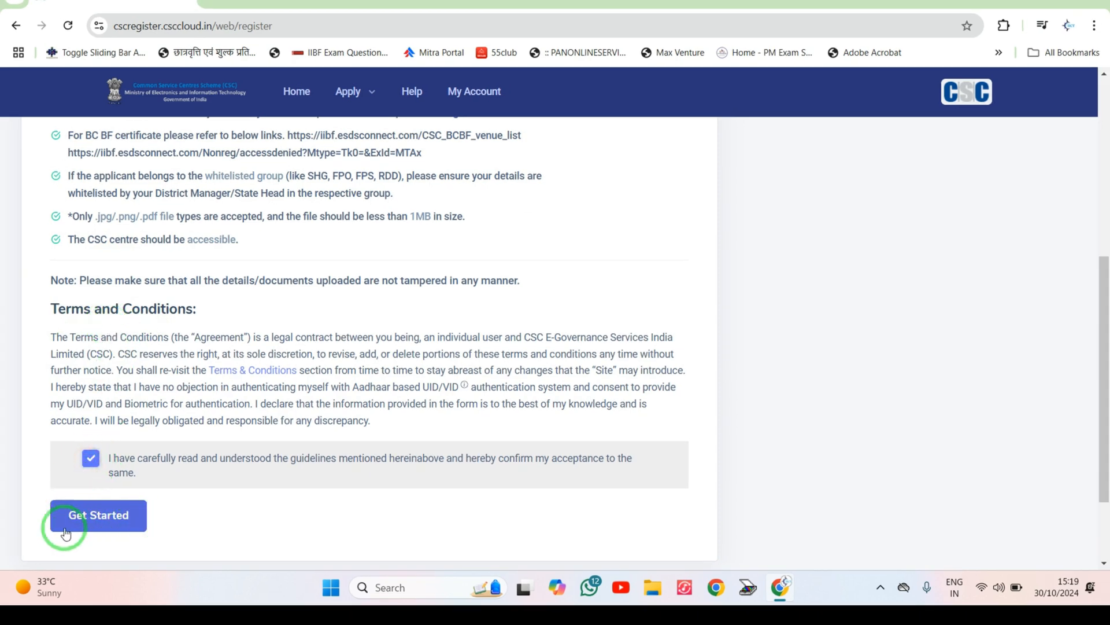
pyautogui.click(87, 519)
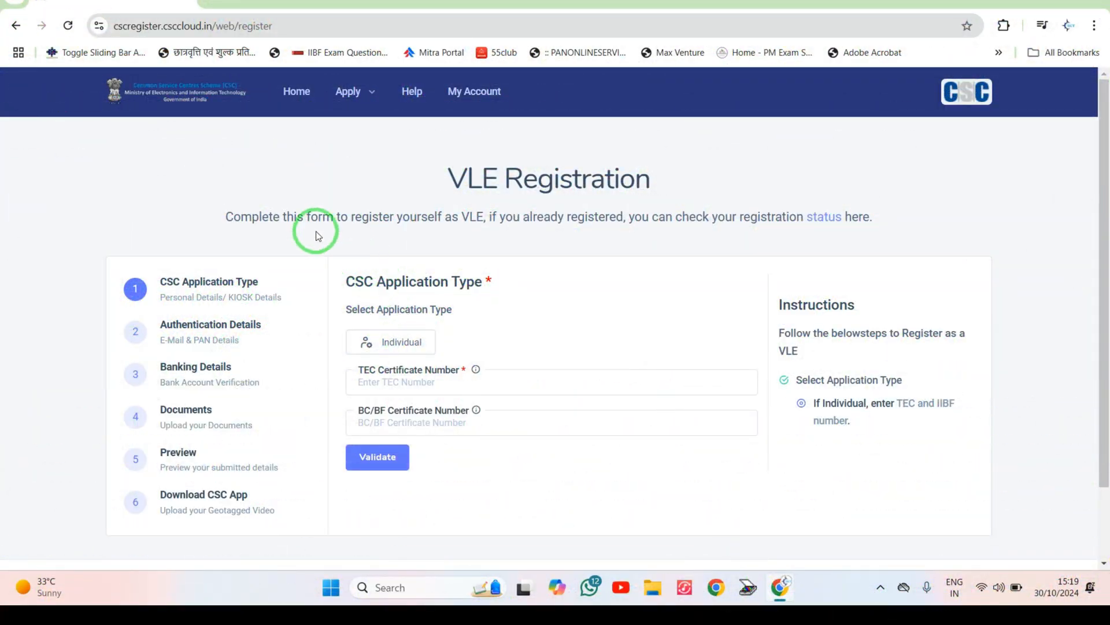
# - Enter the TEC certificate number and the BC/BF certificate number for the individual application, and validate them
pyautogui.scroll(-2, 354, 282)
pyautogui.scroll(2, 354, 278)
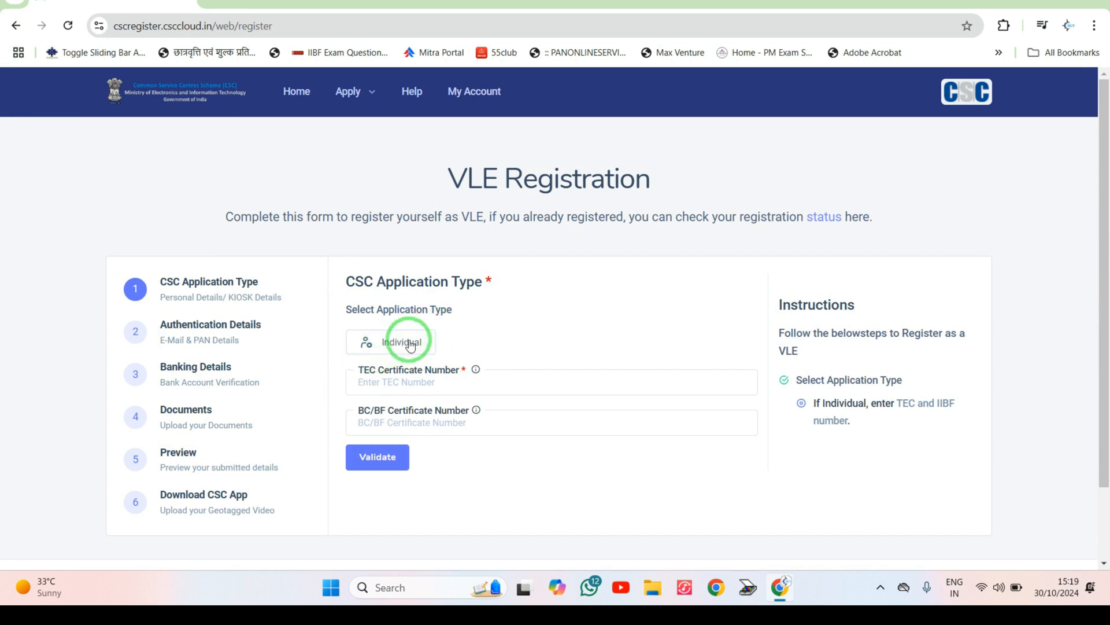
pyautogui.click(406, 393)
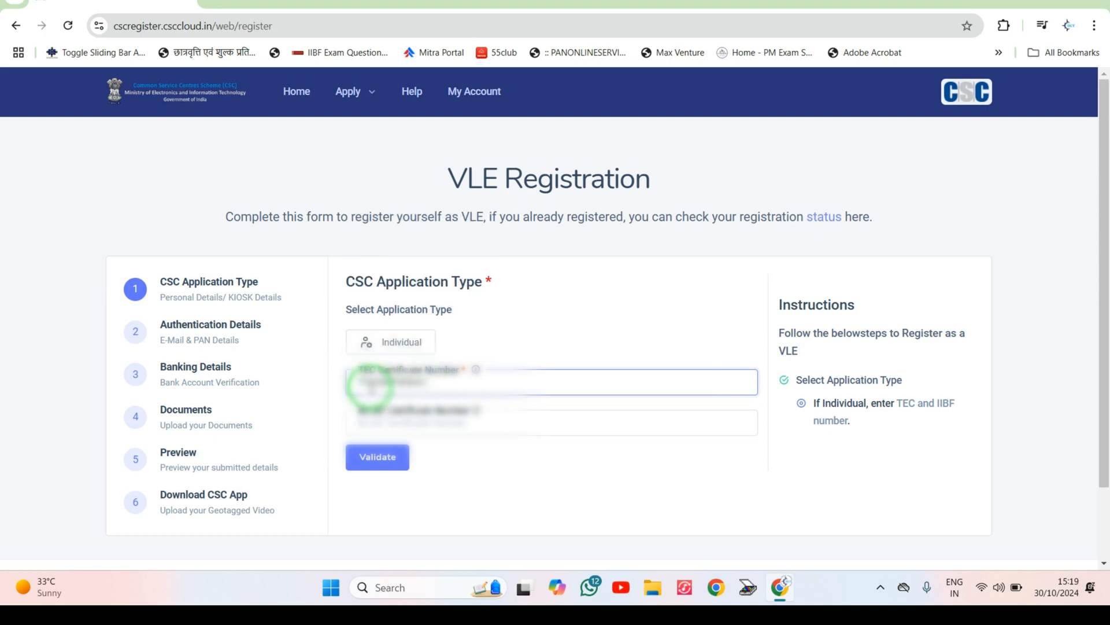
pyautogui.click(370, 422)
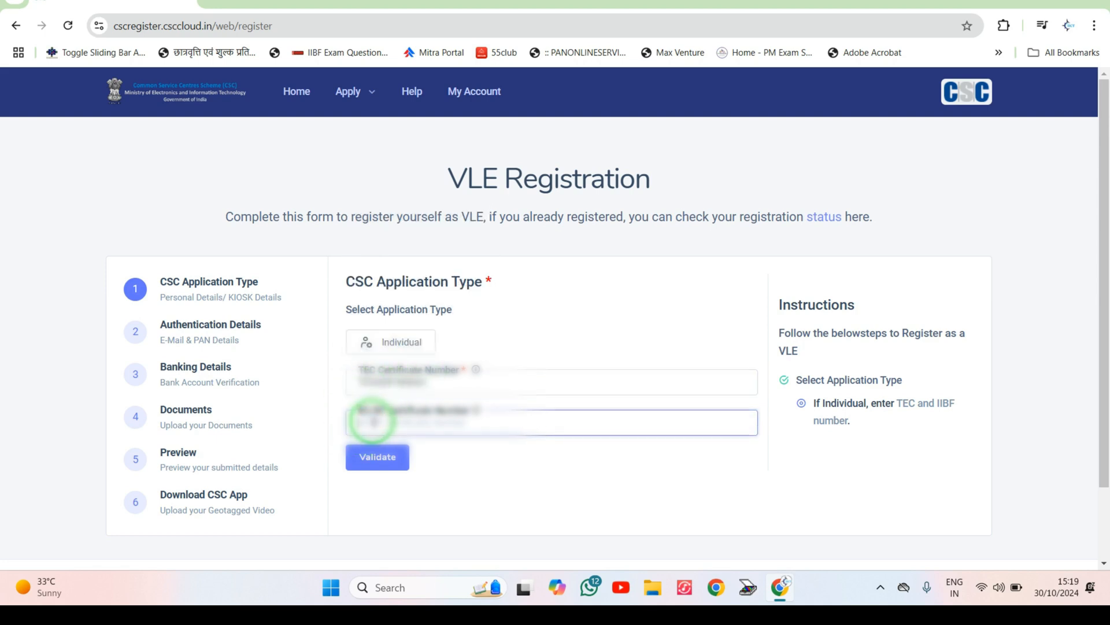
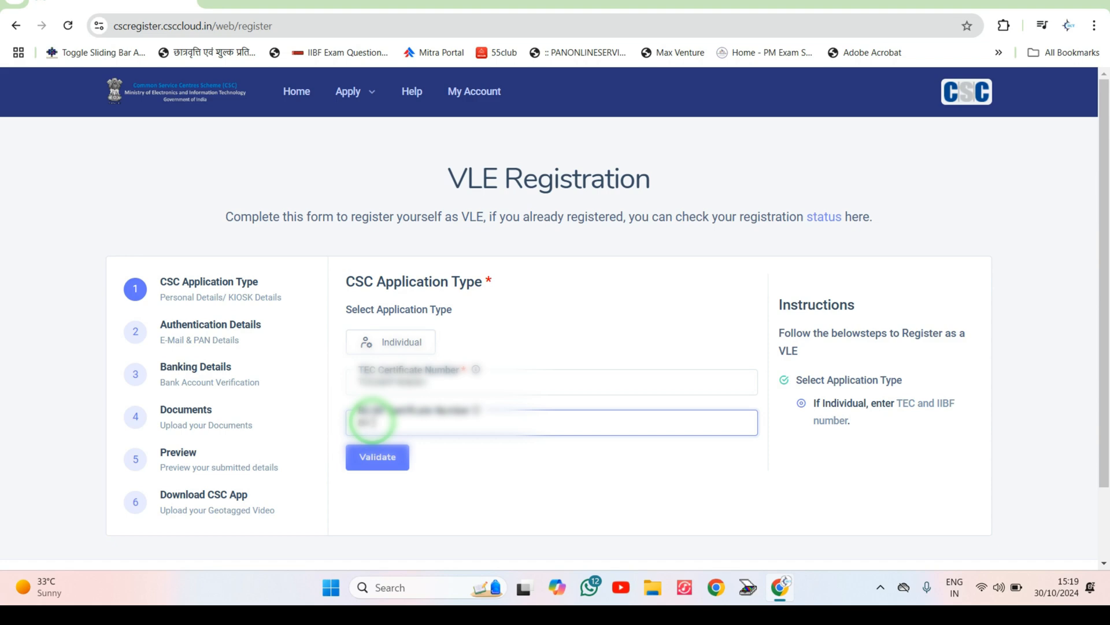
pyautogui.click(371, 460)
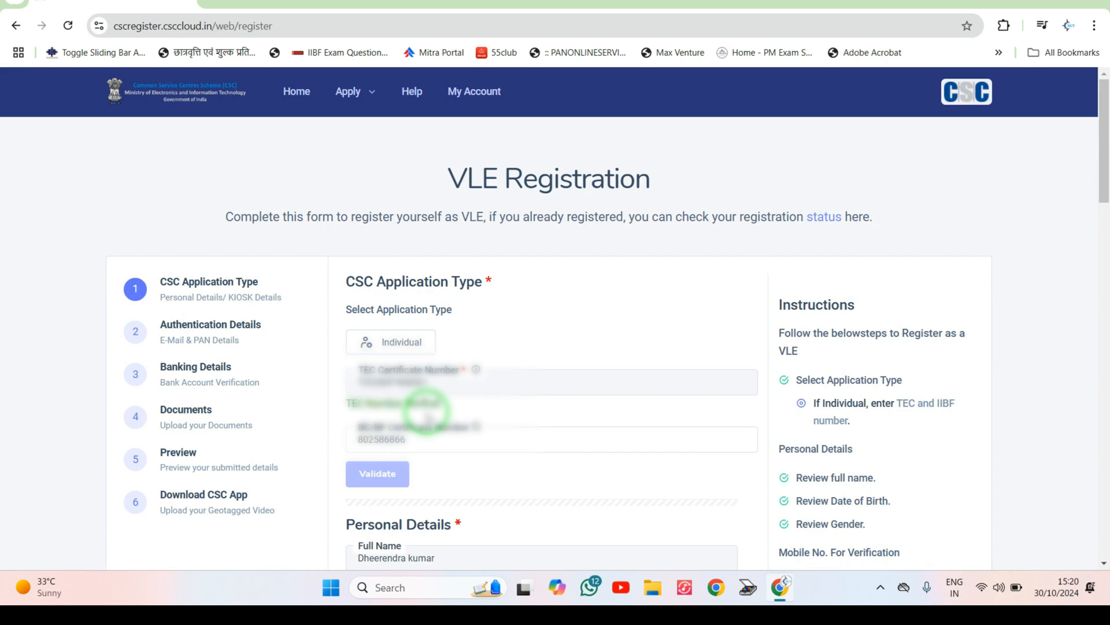
# - Enter the applicant's mobile number, request an OTP, and validate the number with the received verification code
pyautogui.scroll(-6, 438, 514)
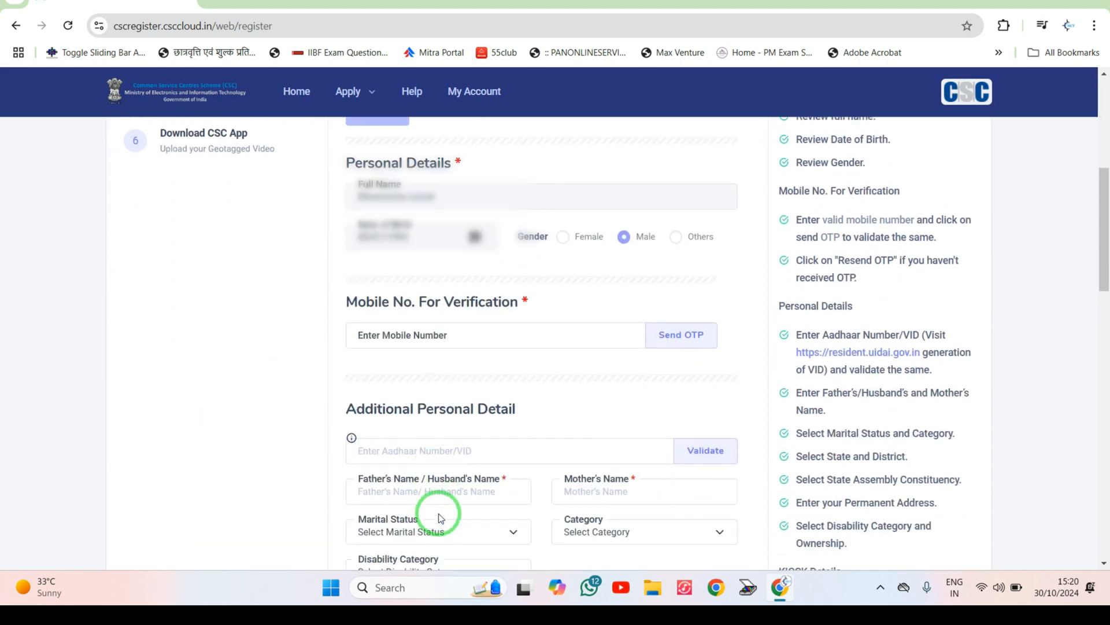
pyautogui.scroll(-1, 416, 399)
pyautogui.scroll(1, 414, 384)
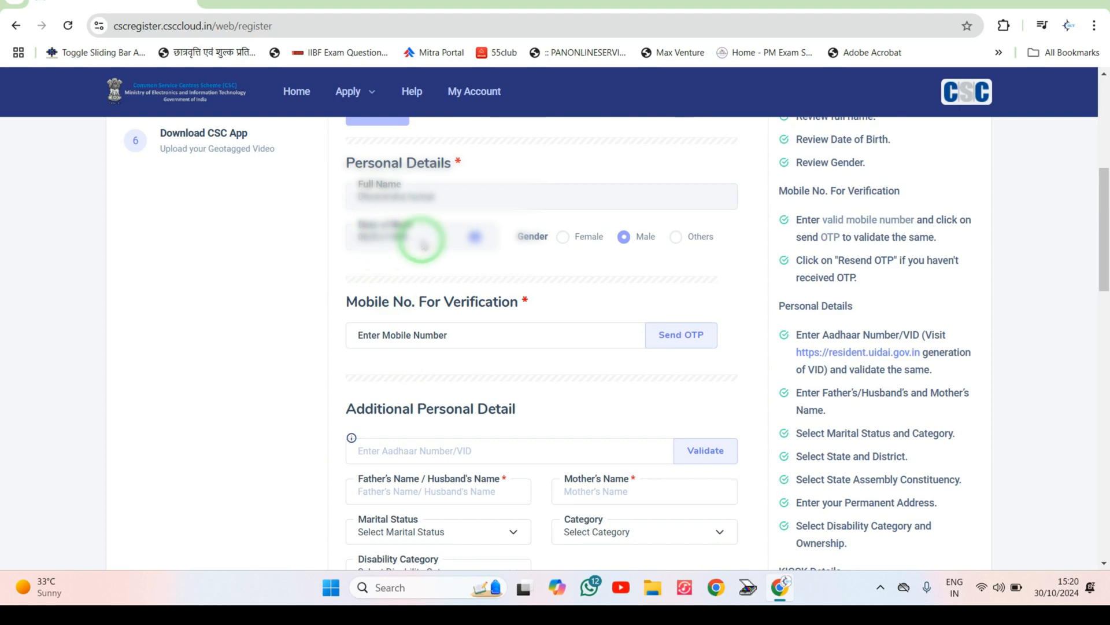
pyautogui.click(374, 341)
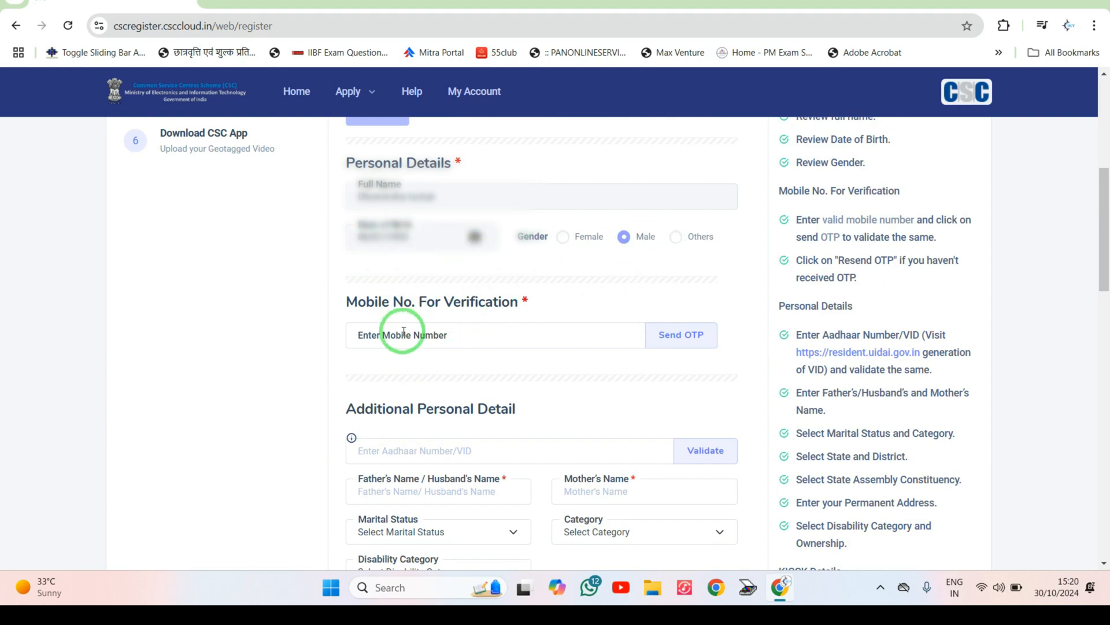
pyautogui.click(374, 341)
pyautogui.write('9')
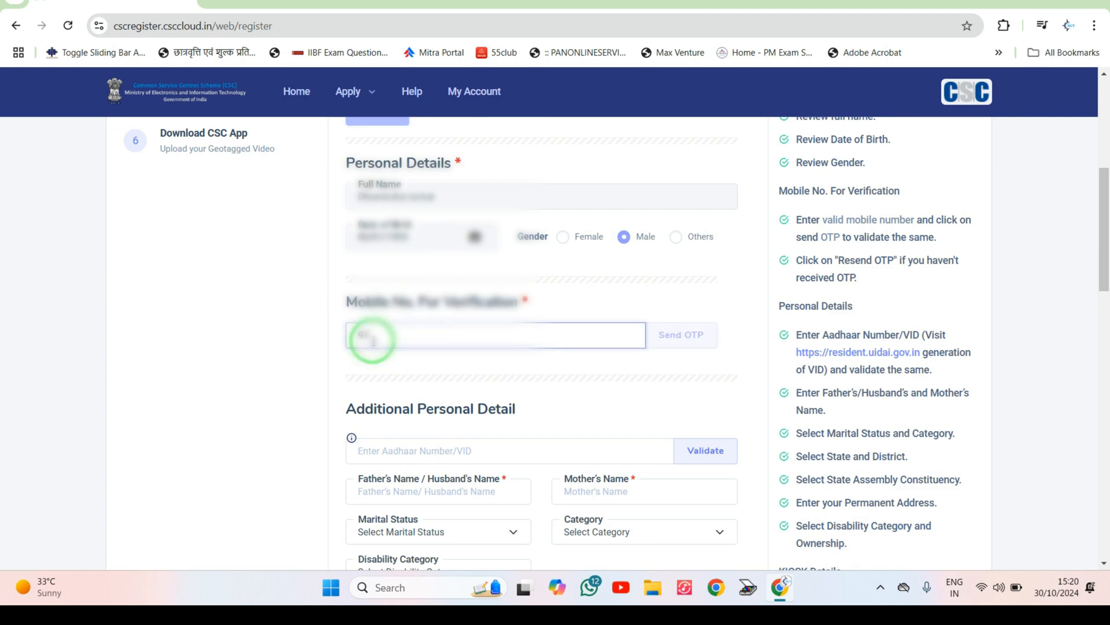
pyautogui.write('********')
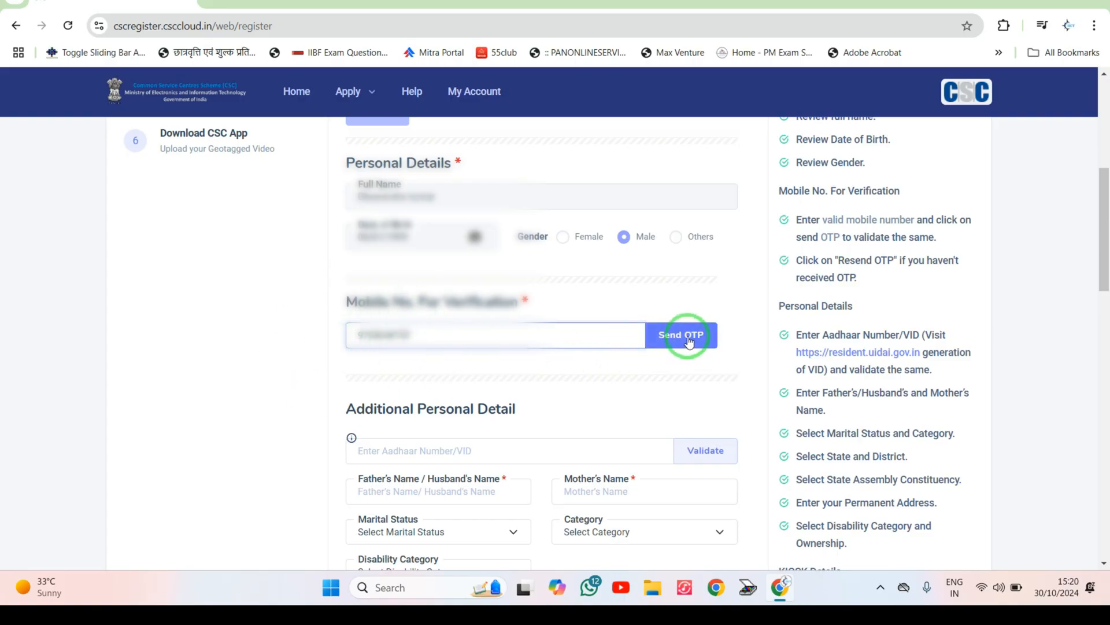
pyautogui.click(687, 342)
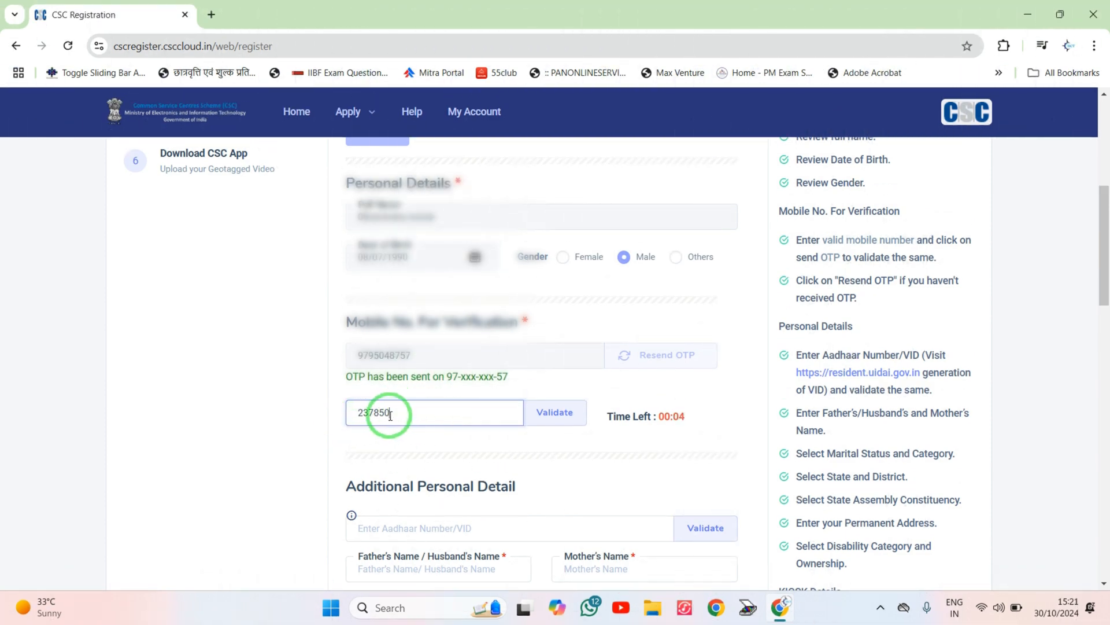
pyautogui.click(551, 426)
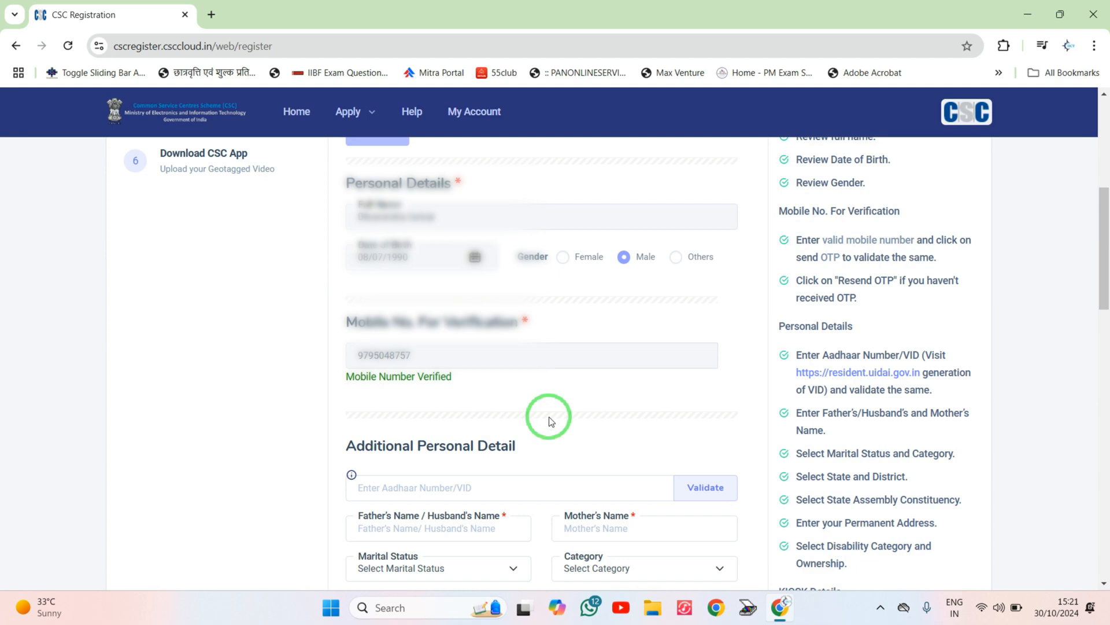
# - Enter the applicant's Aadhaar number under Additional Personal Detail and validate it
pyautogui.scroll(-5, 549, 418)
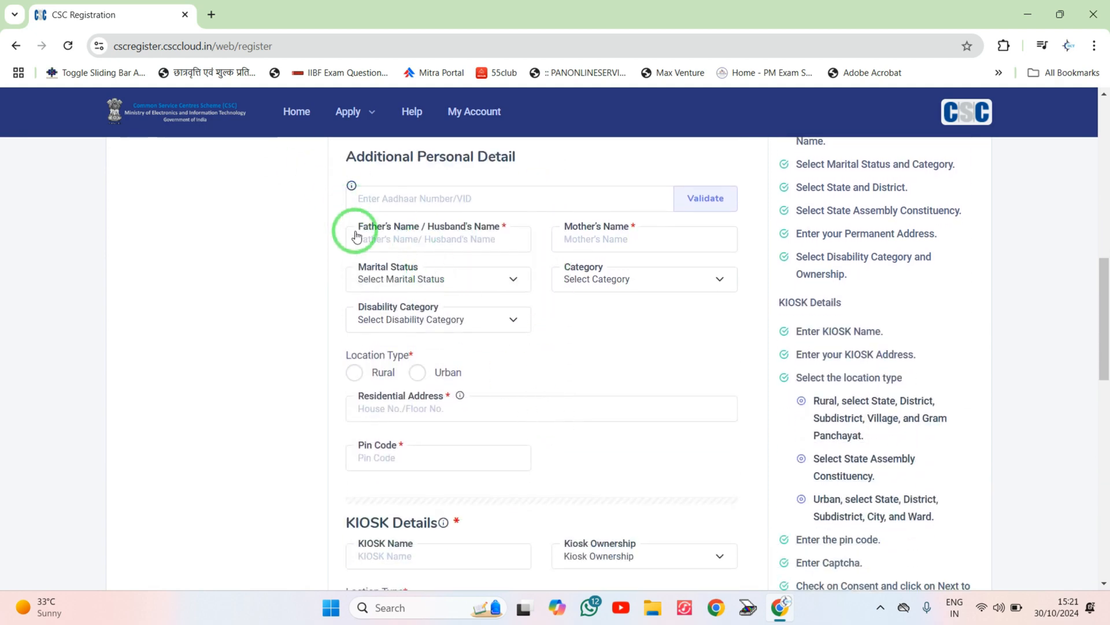
pyautogui.click(399, 199)
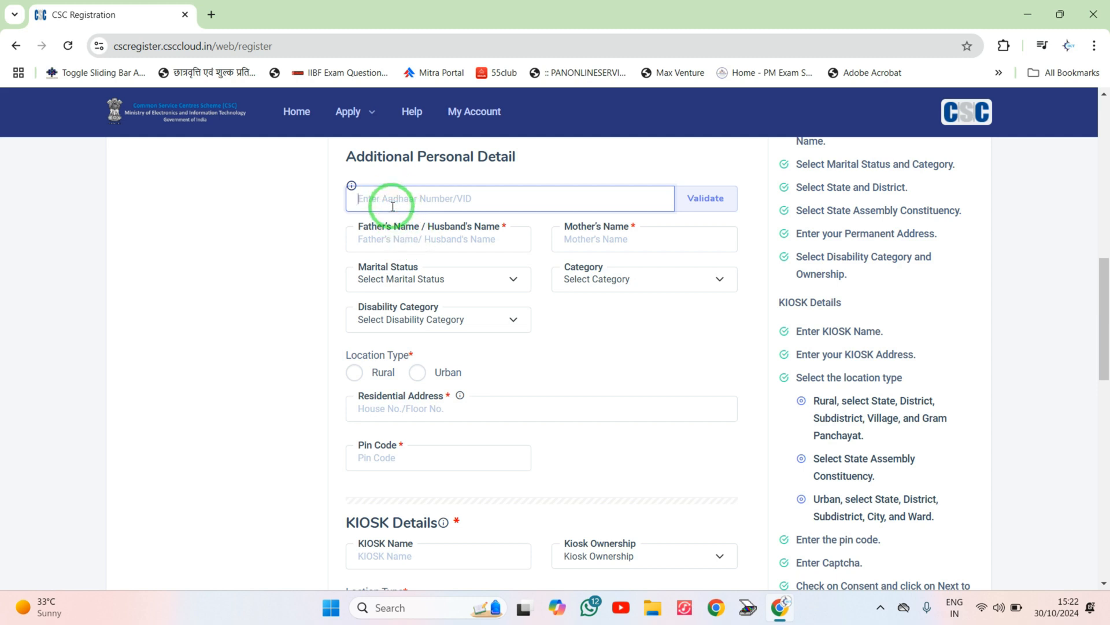
pyautogui.write('999')
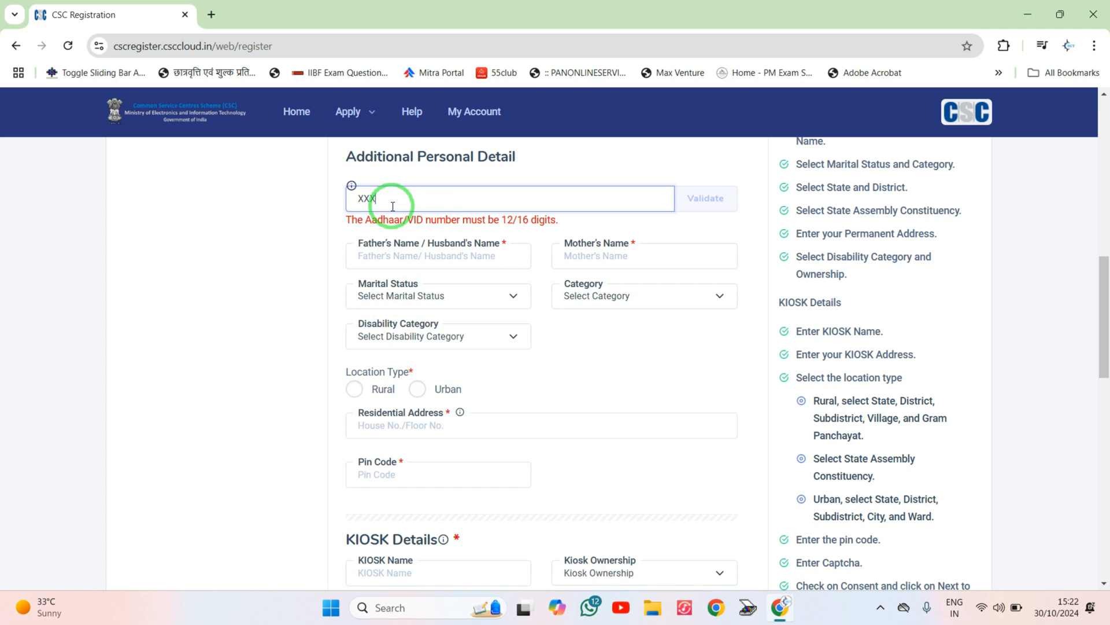
pyautogui.press('BackSpace')
pyautogui.press('BackSpace')
pyautogui.press('BackSpace')
pyautogui.write('XXXXXXXX9150')
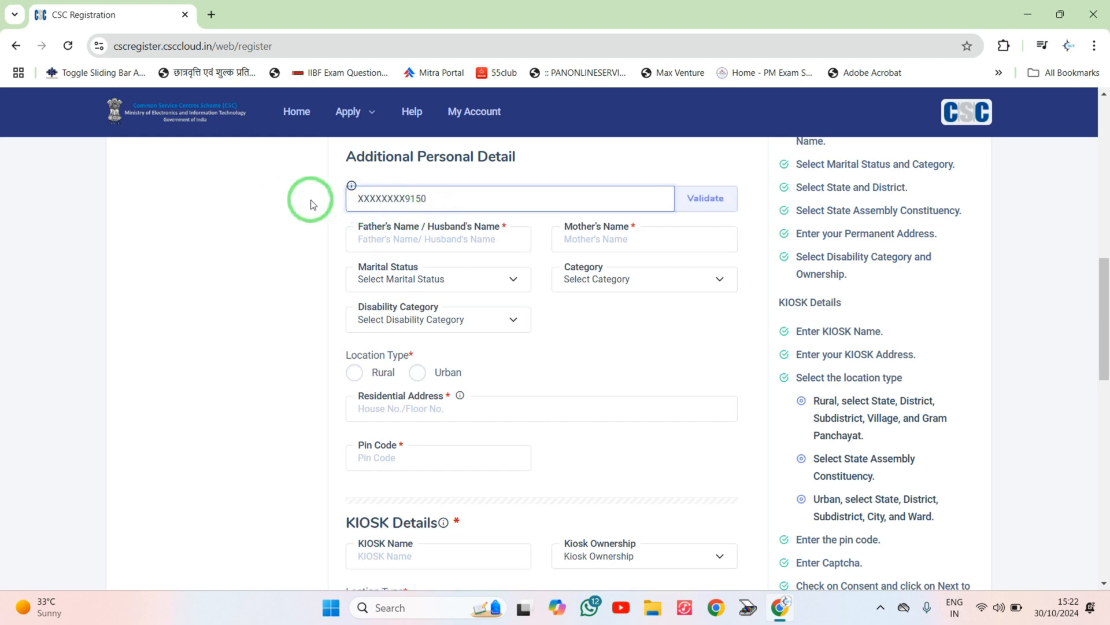
pyautogui.click(706, 202)
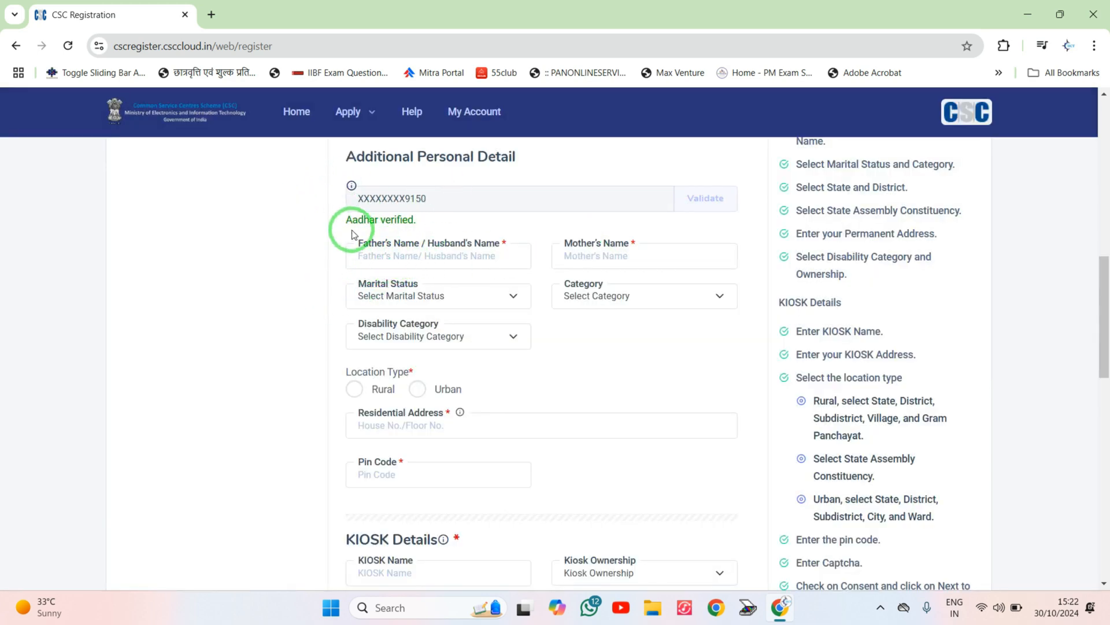
# - Fill in the father's name and the mother's name in the additional personal details
pyautogui.click(379, 257)
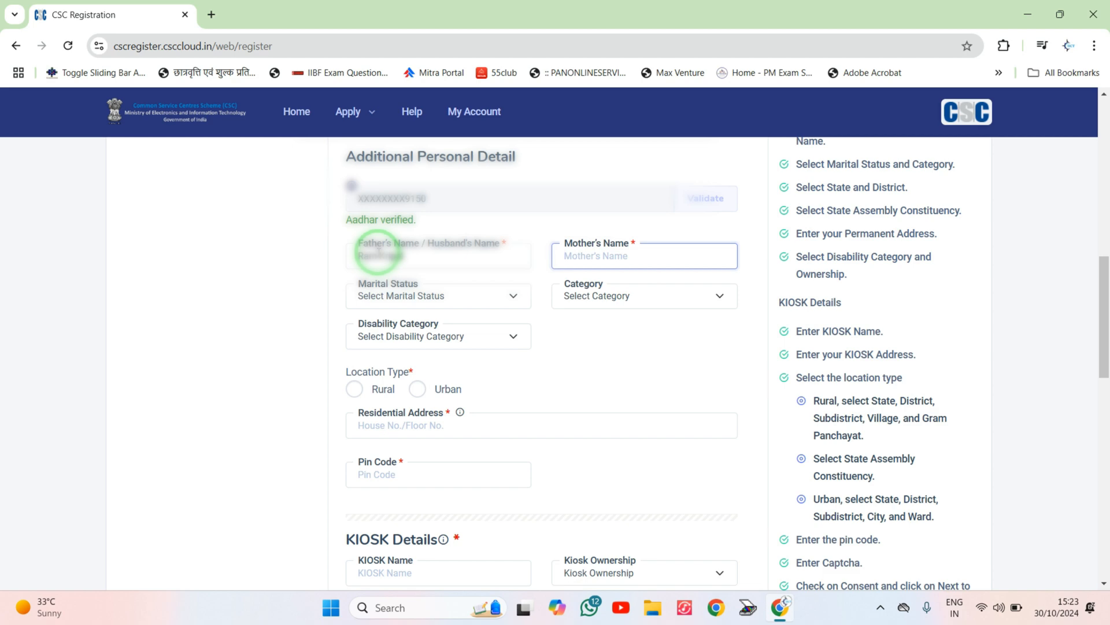
pyautogui.press('Tab')
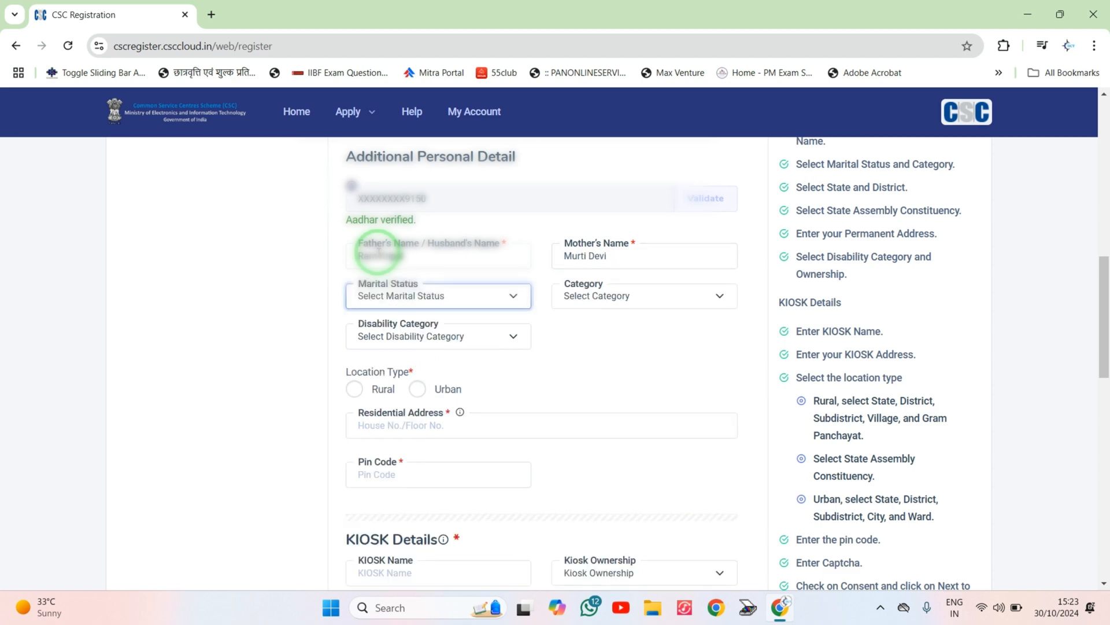
# - Set the marital status to Married, the category to General, and the disability category to Not Physically Impaired
pyautogui.click(378, 307)
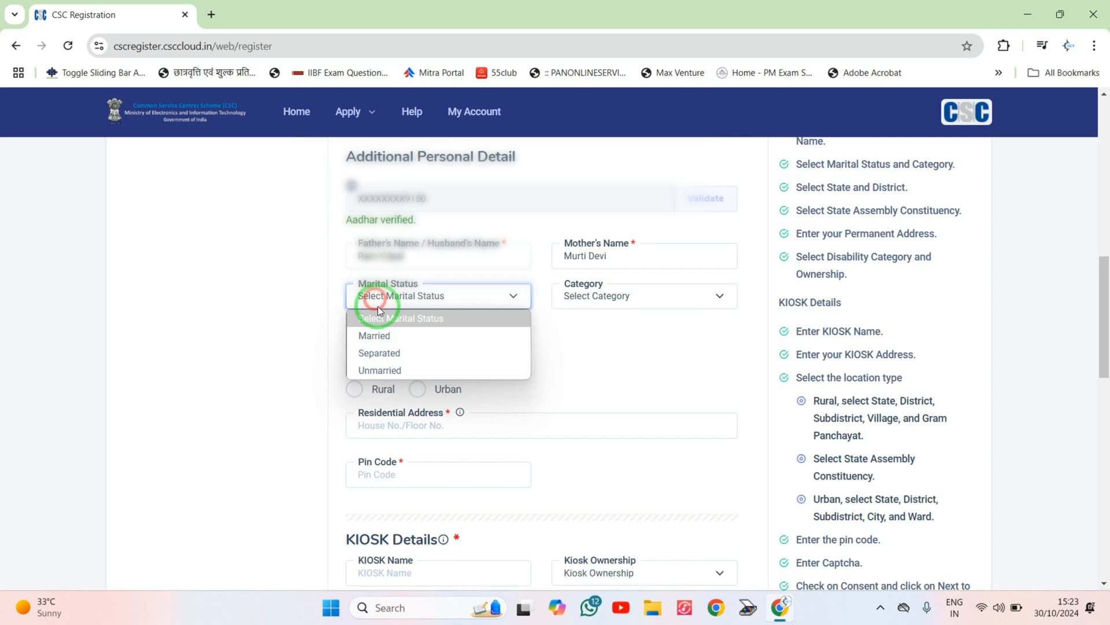
pyautogui.click(376, 335)
pyautogui.click(622, 302)
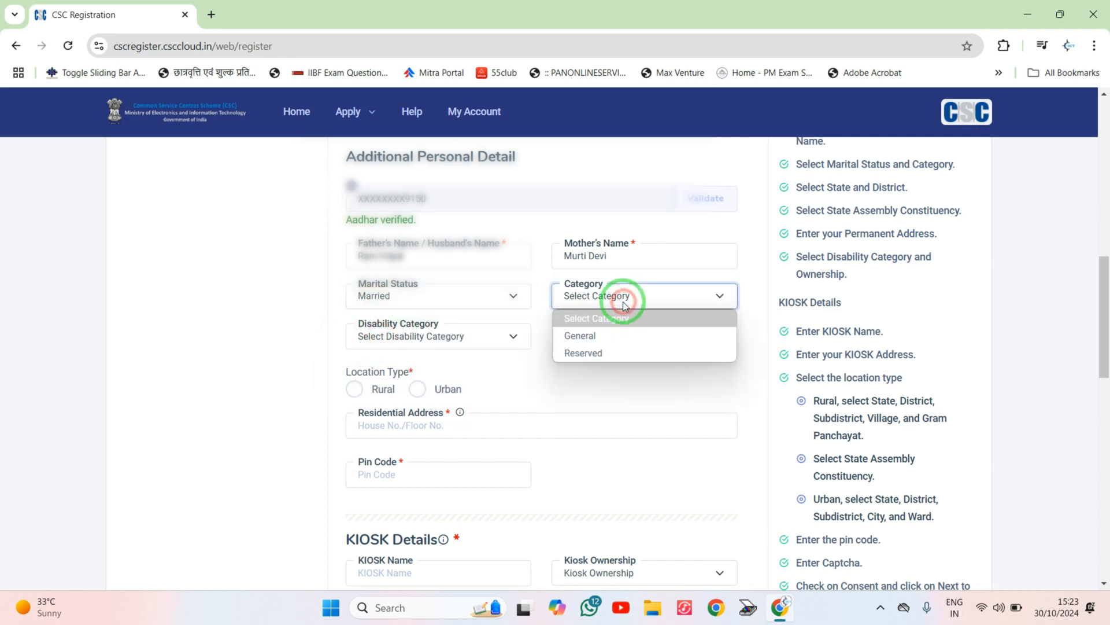
pyautogui.click(614, 337)
pyautogui.click(383, 336)
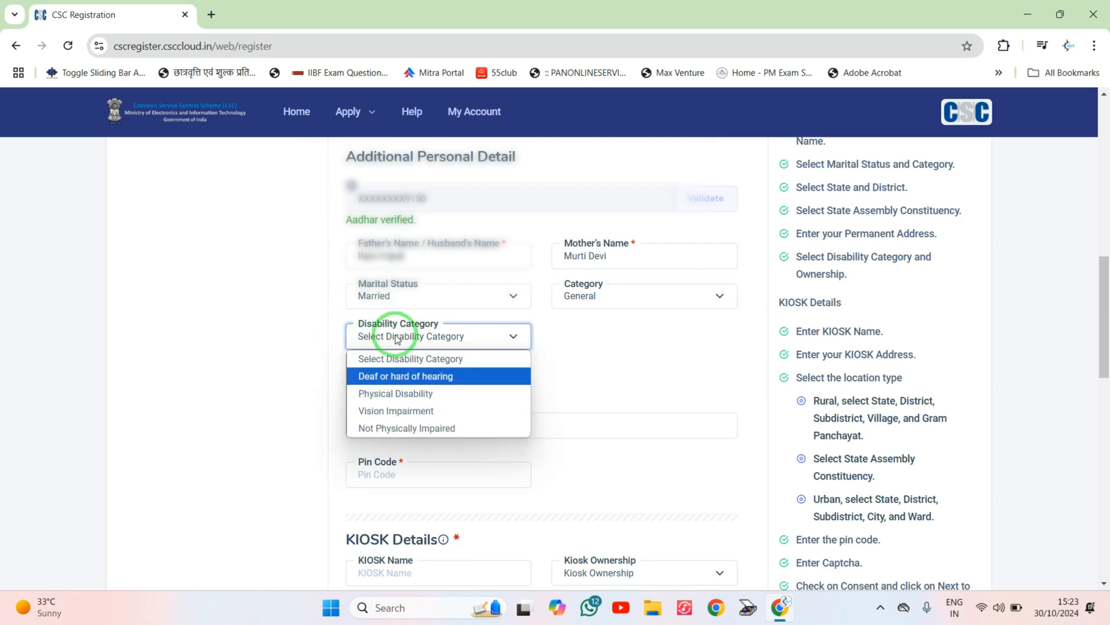
pyautogui.click(393, 429)
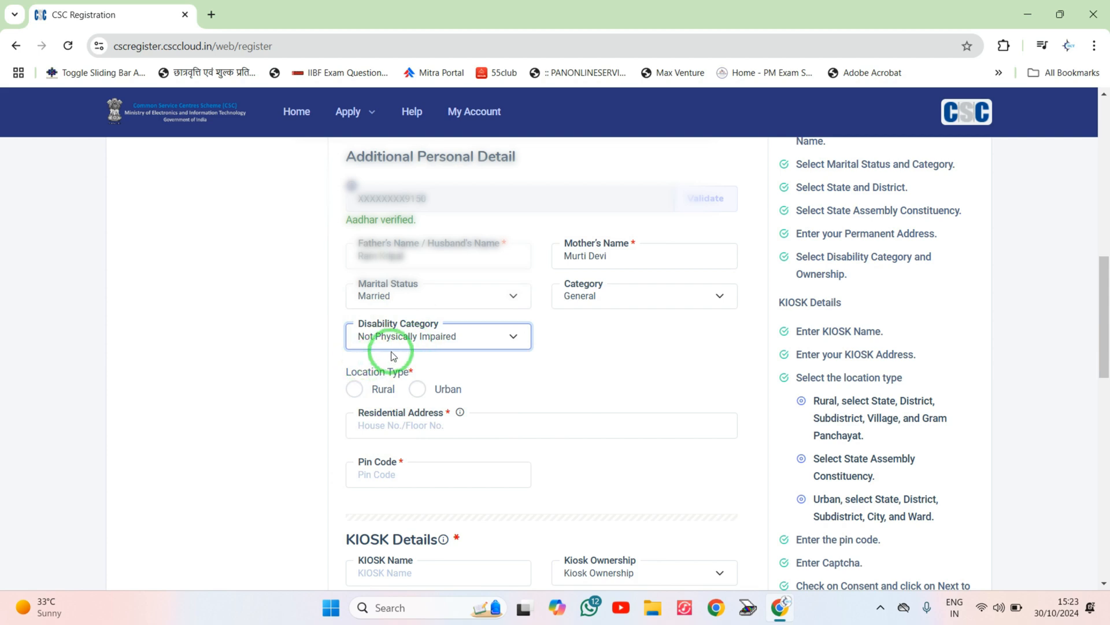
# - Set the residential location type to Rural, the state to Uttar Pradesh, and select the applicant's district
pyautogui.click(360, 389)
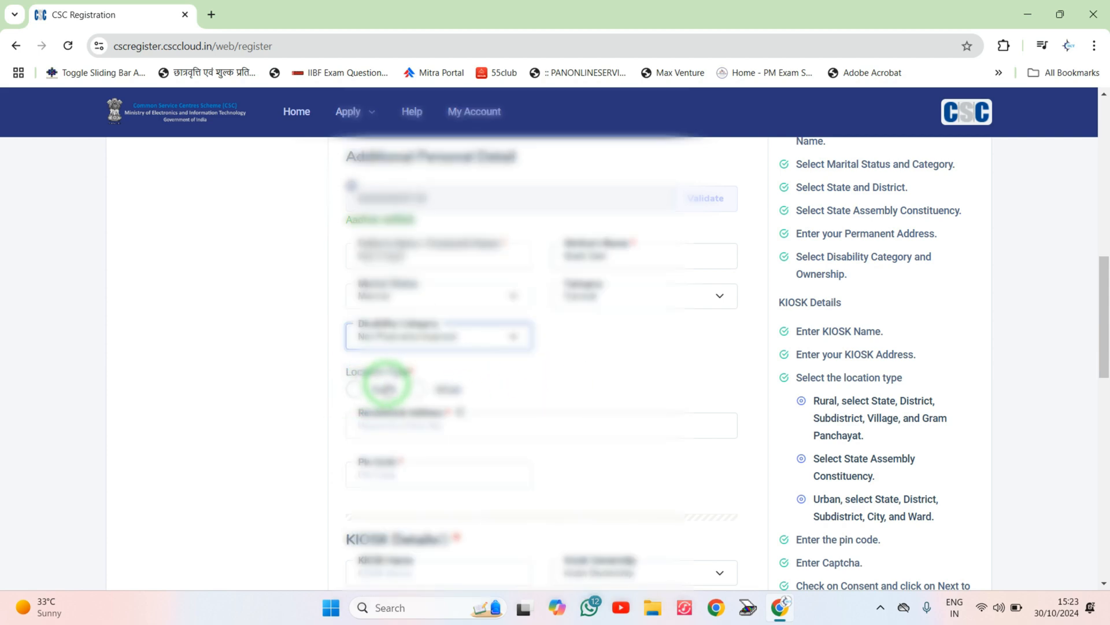
pyautogui.click(352, 389)
pyautogui.scroll(-1, 378, 418)
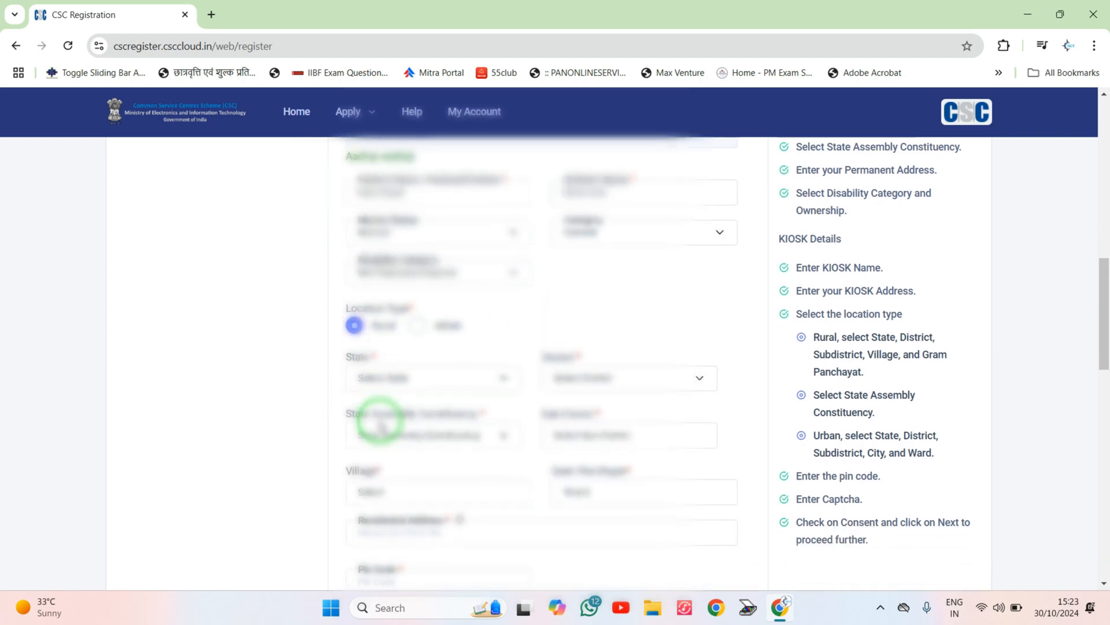
pyautogui.click(372, 368)
pyautogui.scroll(-5, 394, 298)
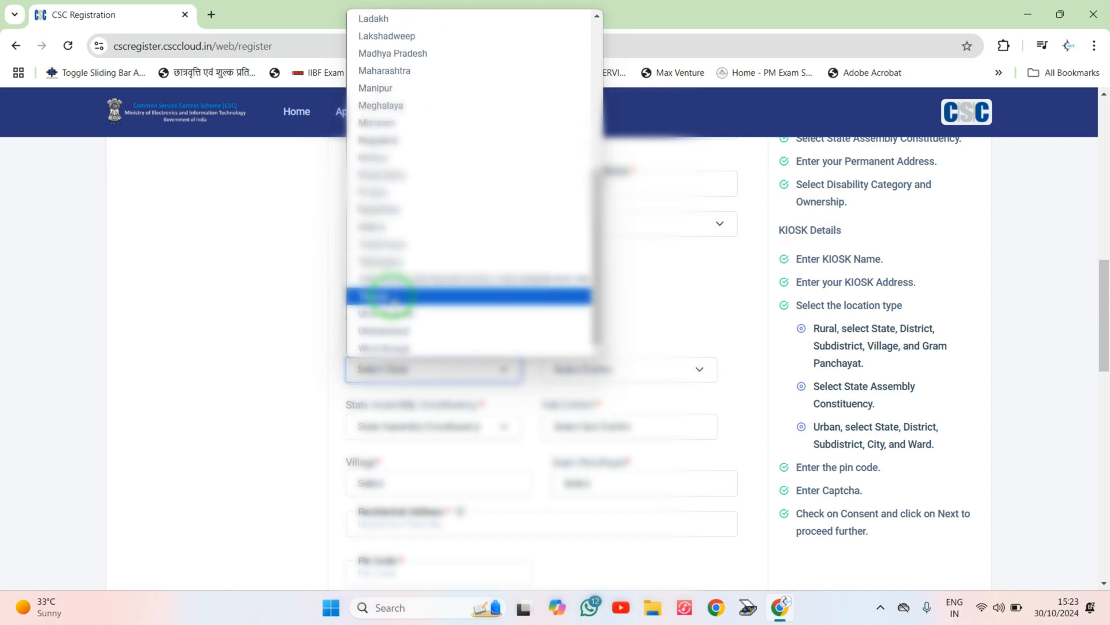
pyautogui.click(392, 314)
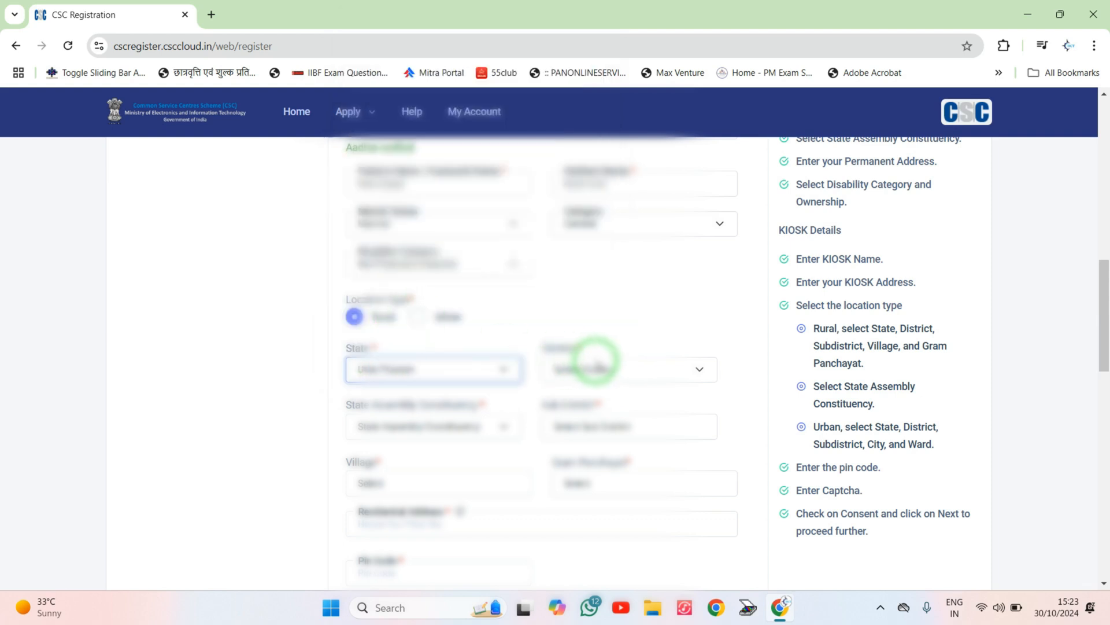
pyautogui.click(596, 364)
pyautogui.scroll(-5, 578, 231)
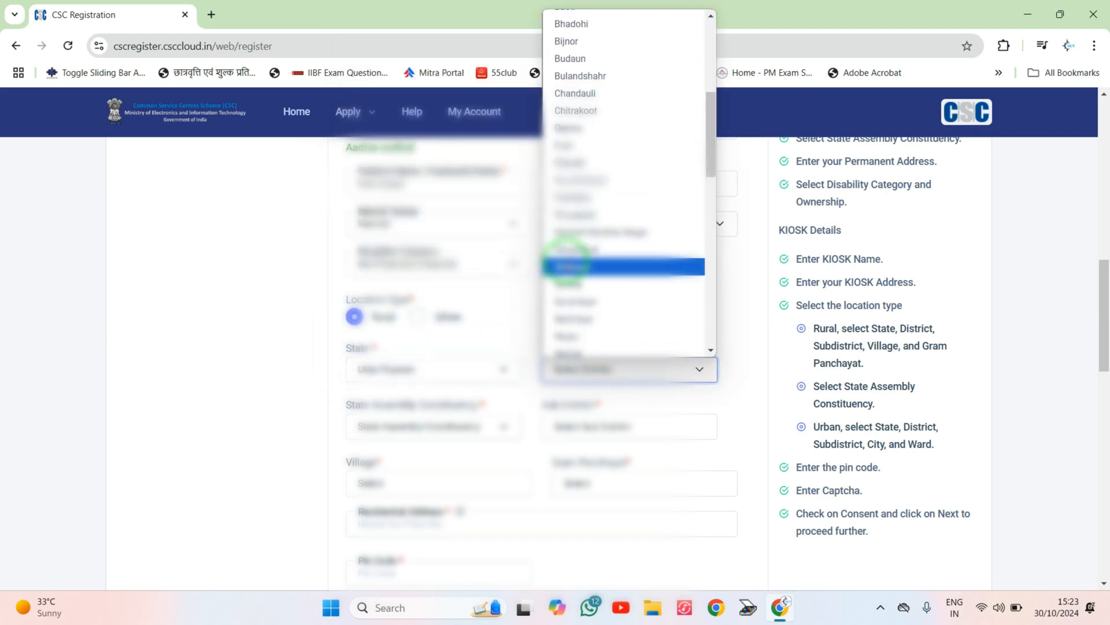
pyautogui.click(570, 215)
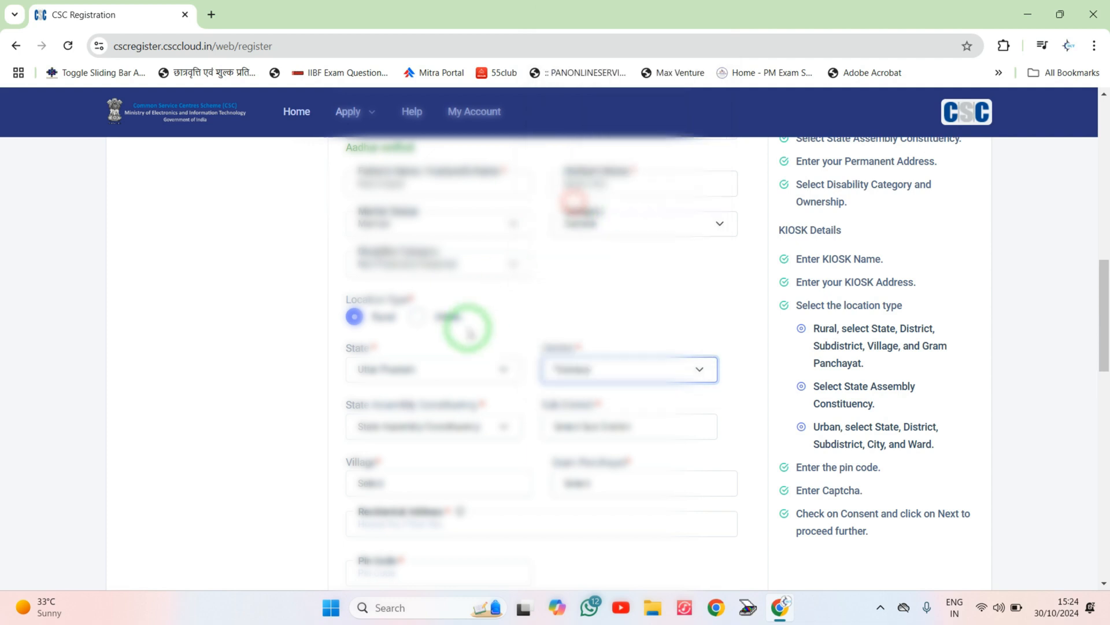
# - Select the applicant's state assembly constituency and sub-district for the residential address
pyautogui.click(379, 438)
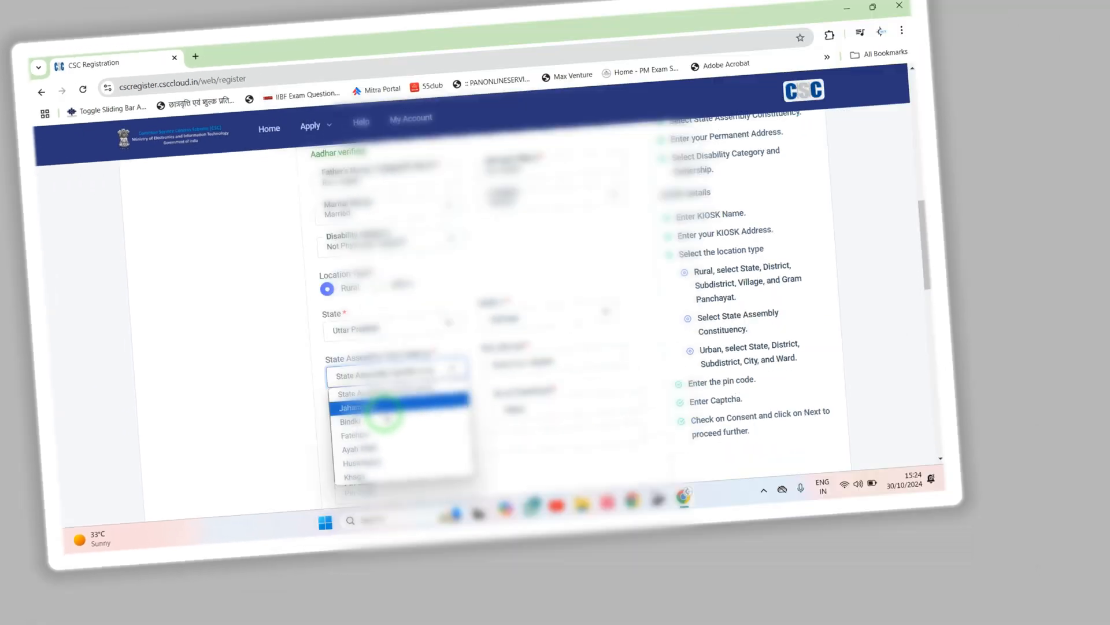
pyautogui.click(384, 408)
pyautogui.click(538, 363)
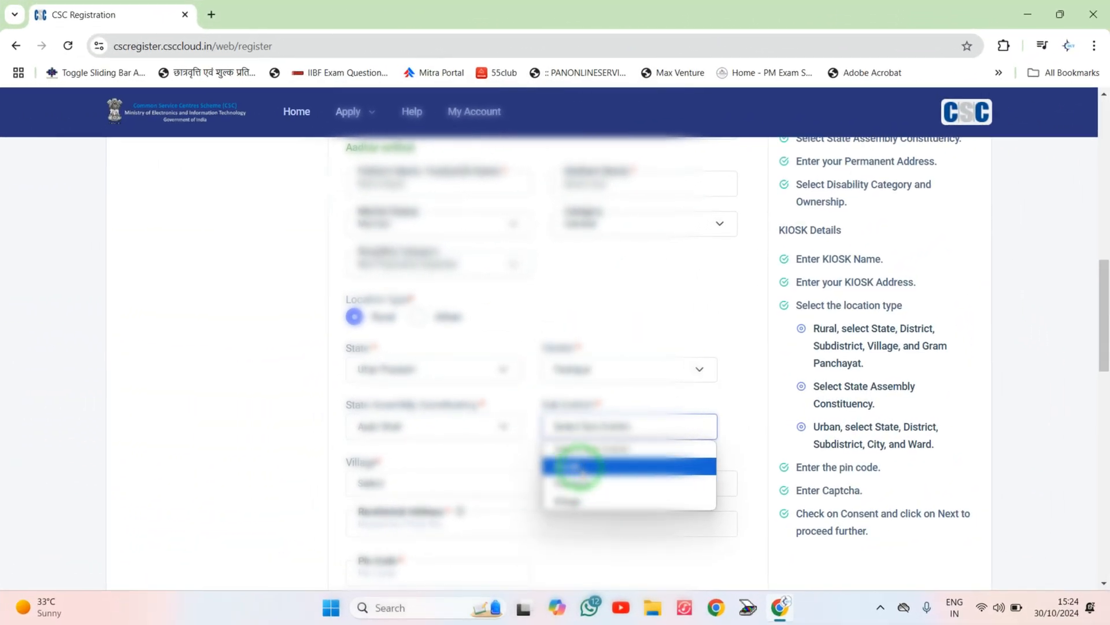
pyautogui.click(579, 466)
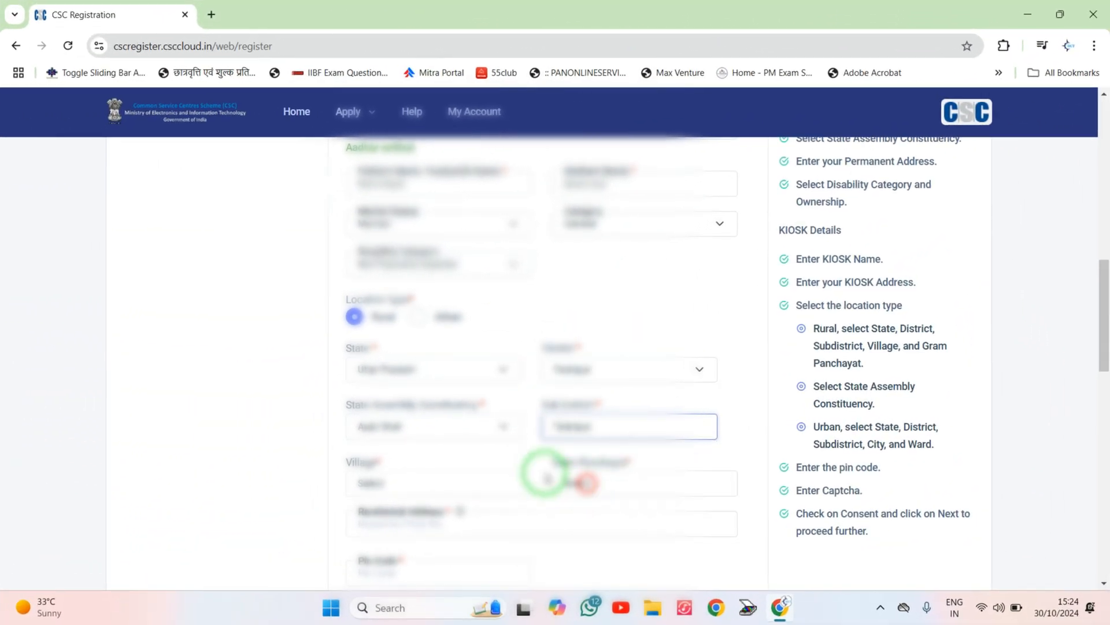
# - Select the applicant's village and gram panchayat for the residential address
pyautogui.click(389, 483)
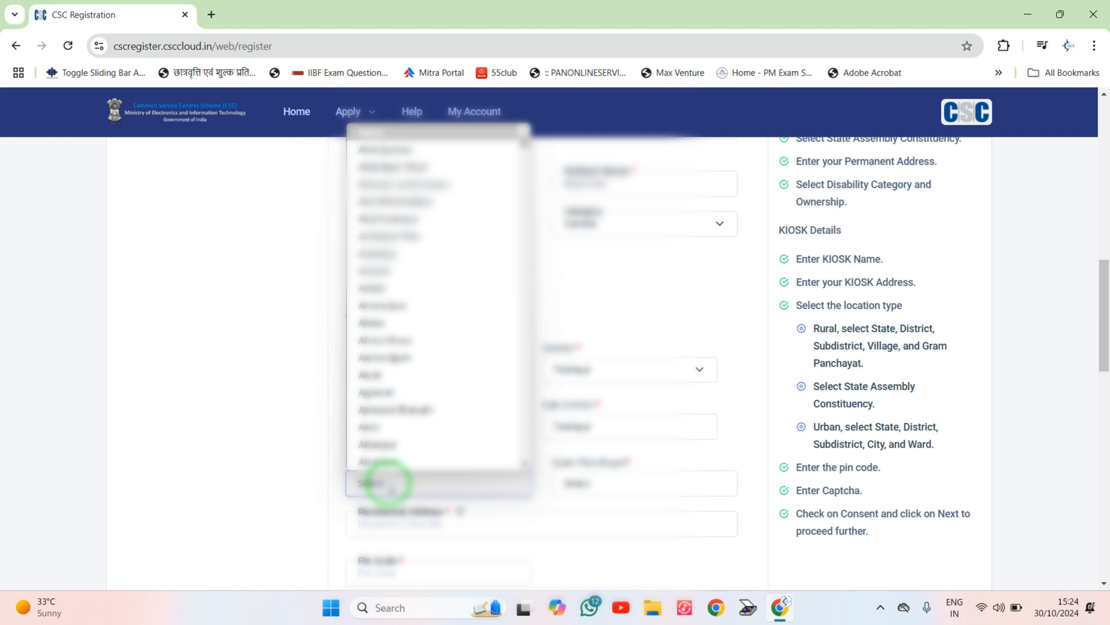
pyautogui.press('d')
pyautogui.press('d')
pyautogui.press('d')
pyautogui.press('d')
pyautogui.press('d')
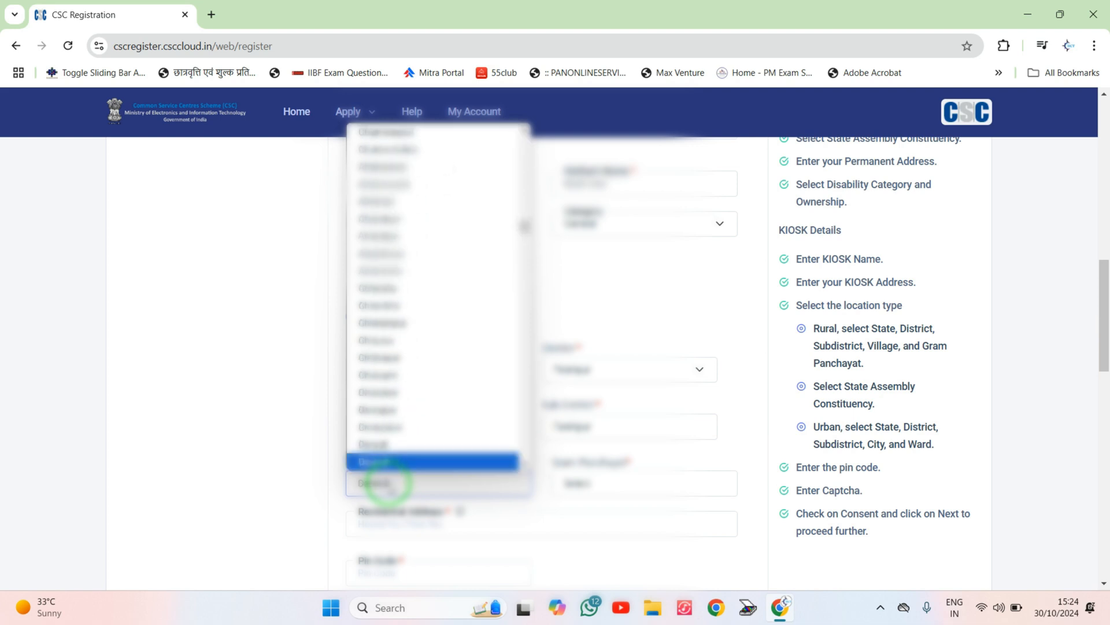
pyautogui.press('Return')
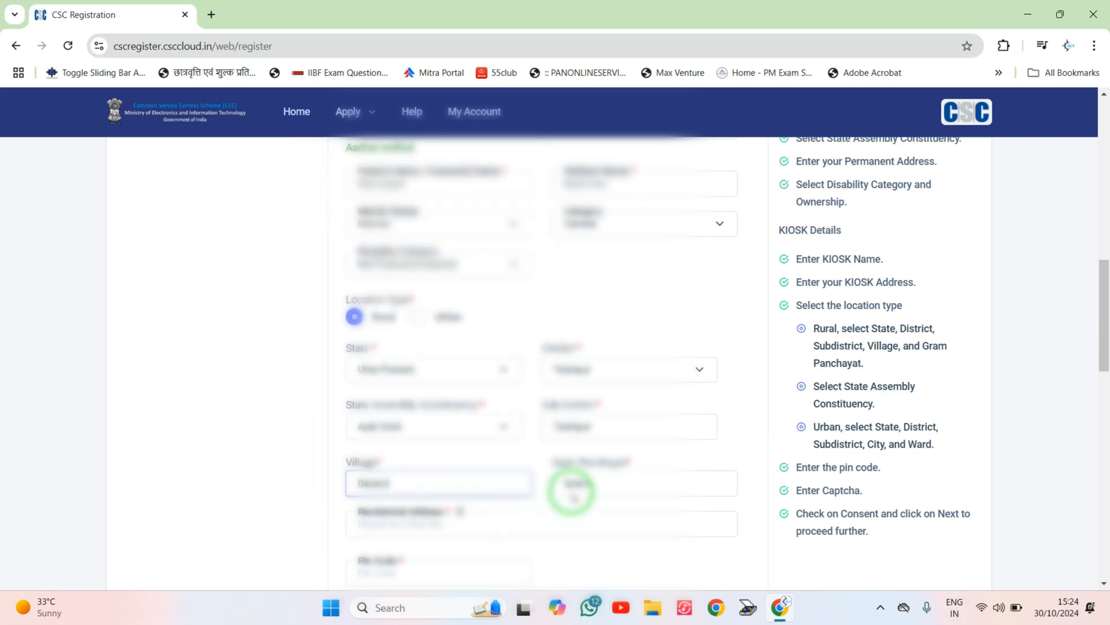
pyautogui.click(572, 483)
pyautogui.press('d')
pyautogui.press('d')
pyautogui.press('d')
pyautogui.press('d')
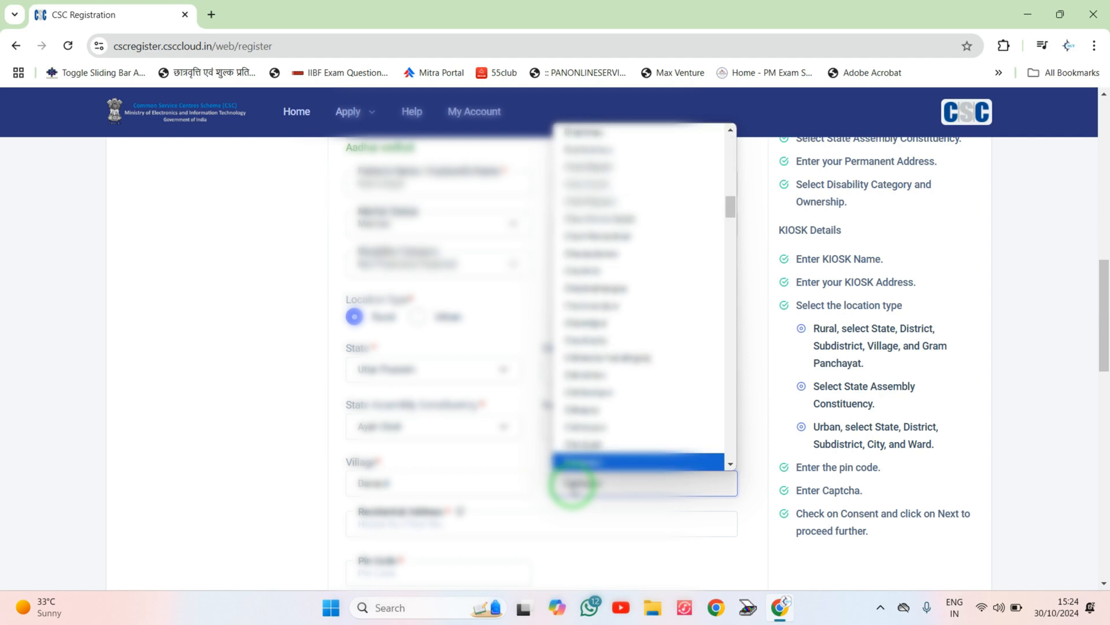
pyautogui.press('Up')
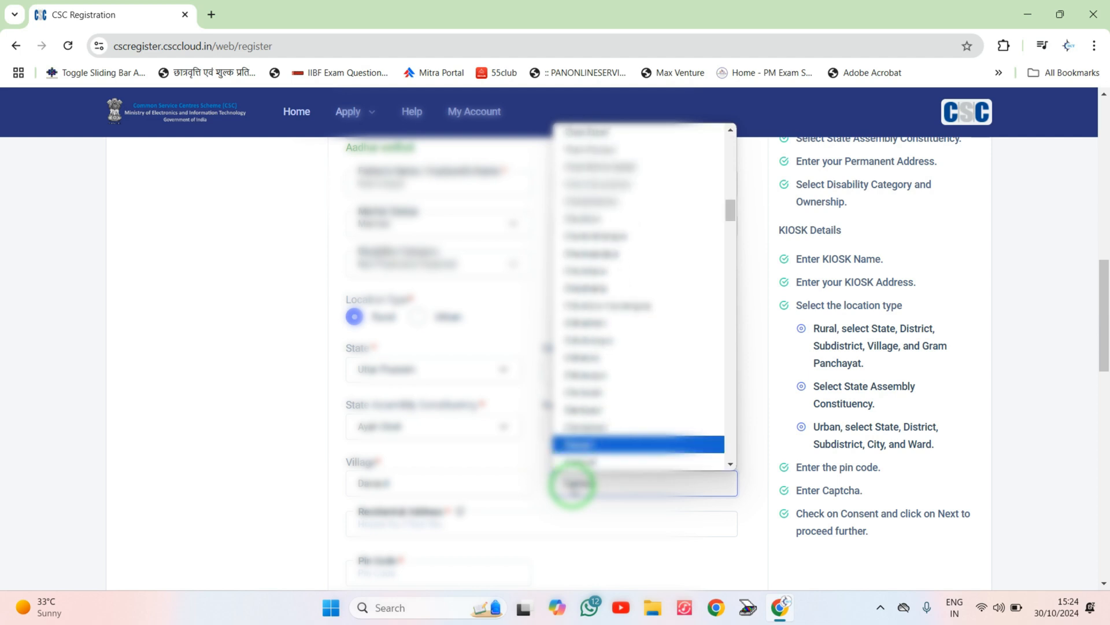
pyautogui.press('Return')
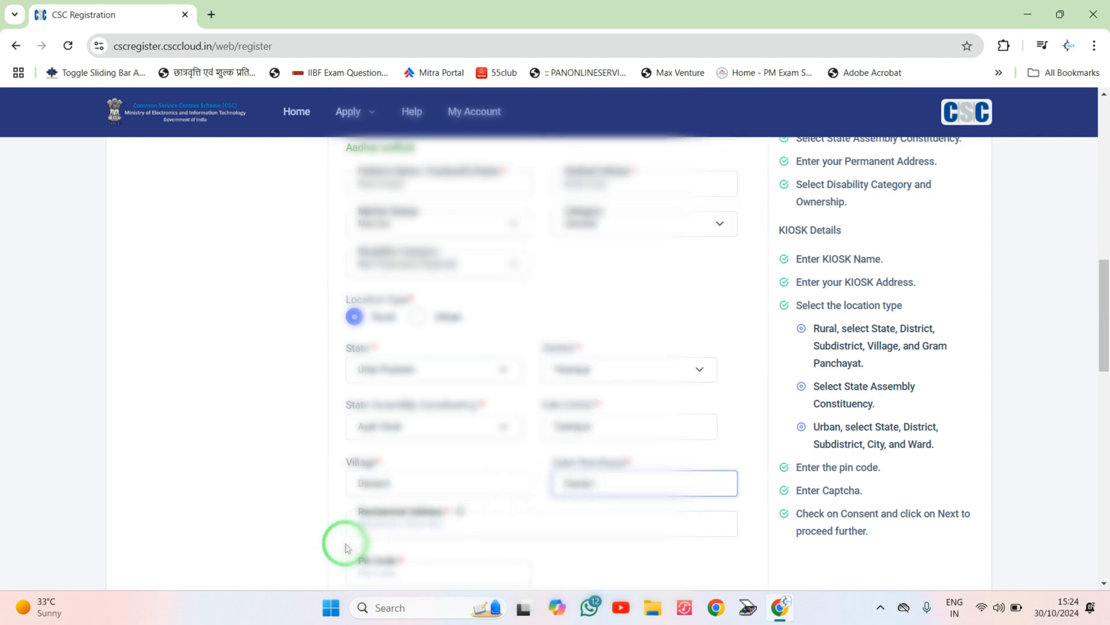
# - Fill in the applicant's full residential address with locality and district
pyautogui.scroll(-1, 363, 514)
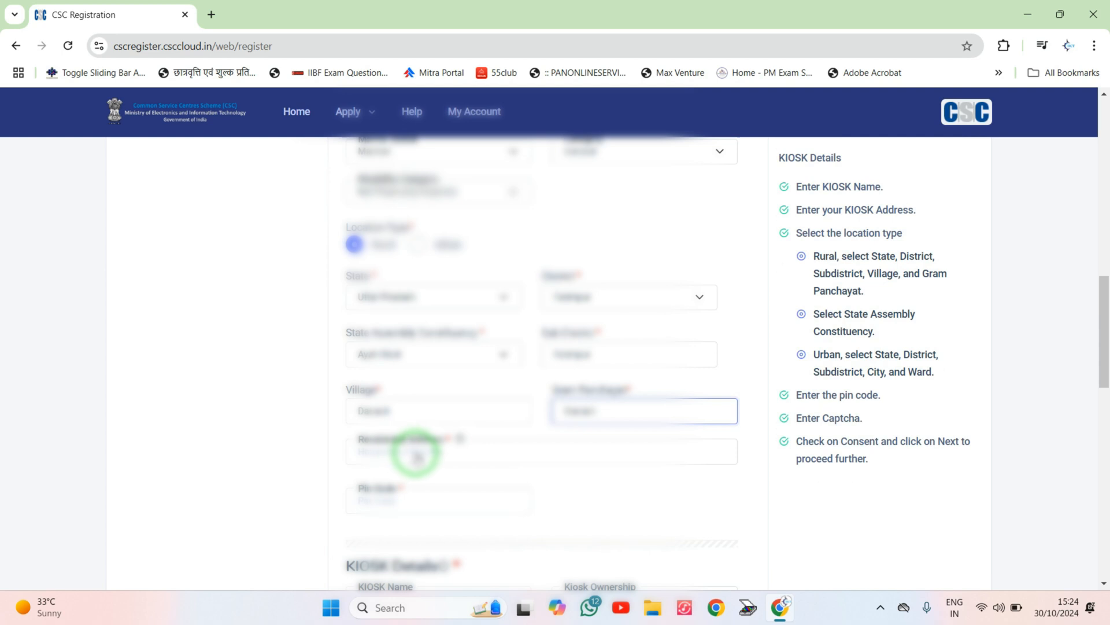
pyautogui.click(433, 453)
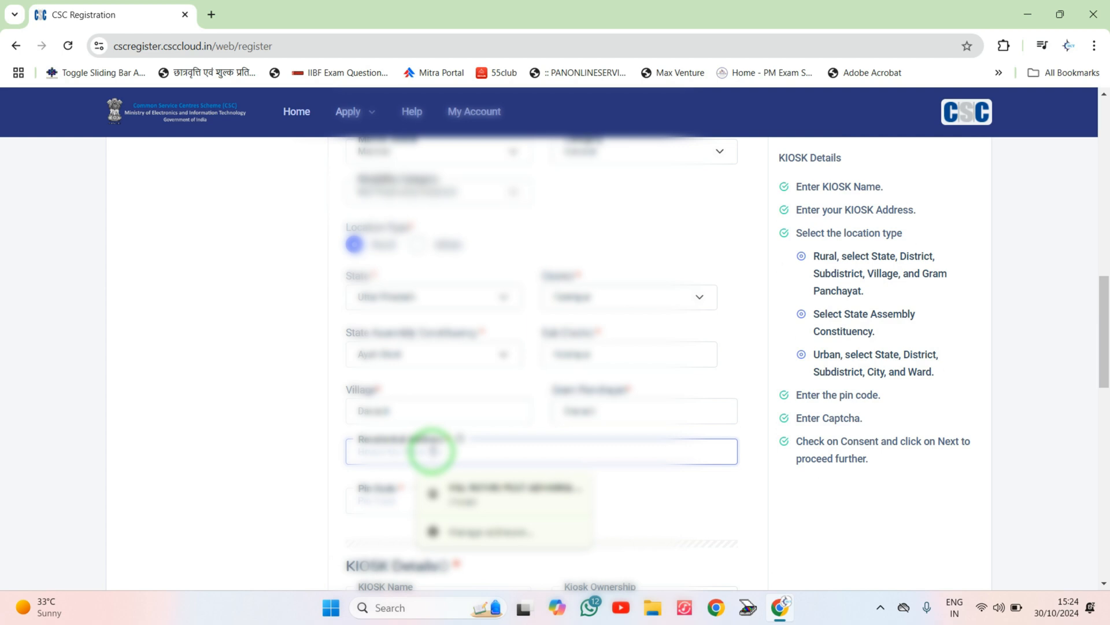
pyautogui.write('Vi')
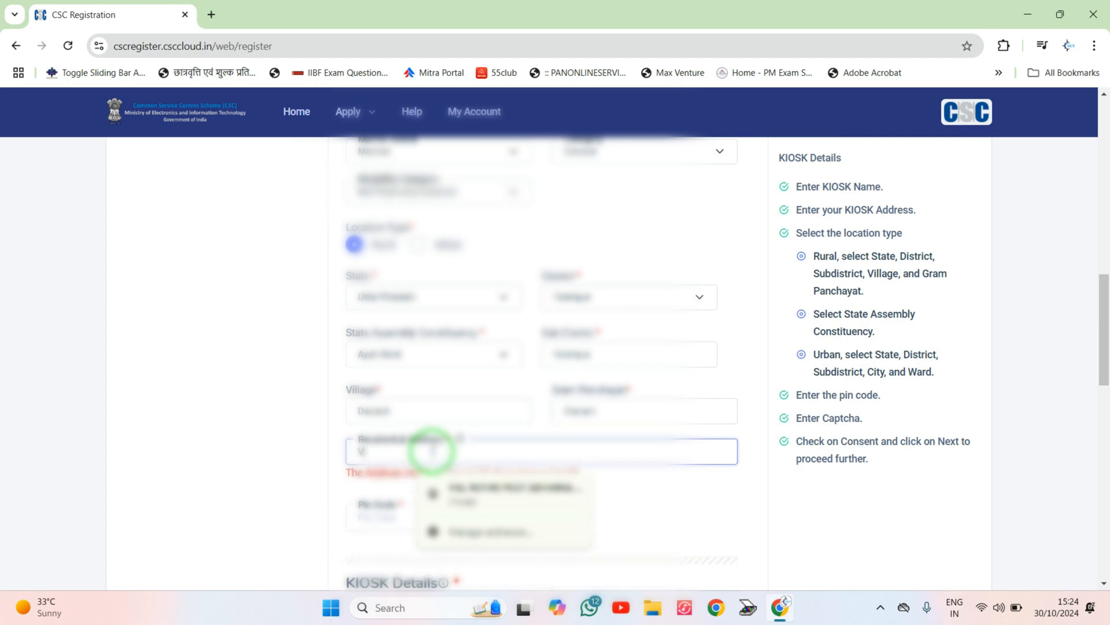
pyautogui.write('ll')
pyautogui.press('BackSpace')
pyautogui.press('BackSpace')
pyautogui.press('BackSpace')
pyautogui.press('BackSpace')
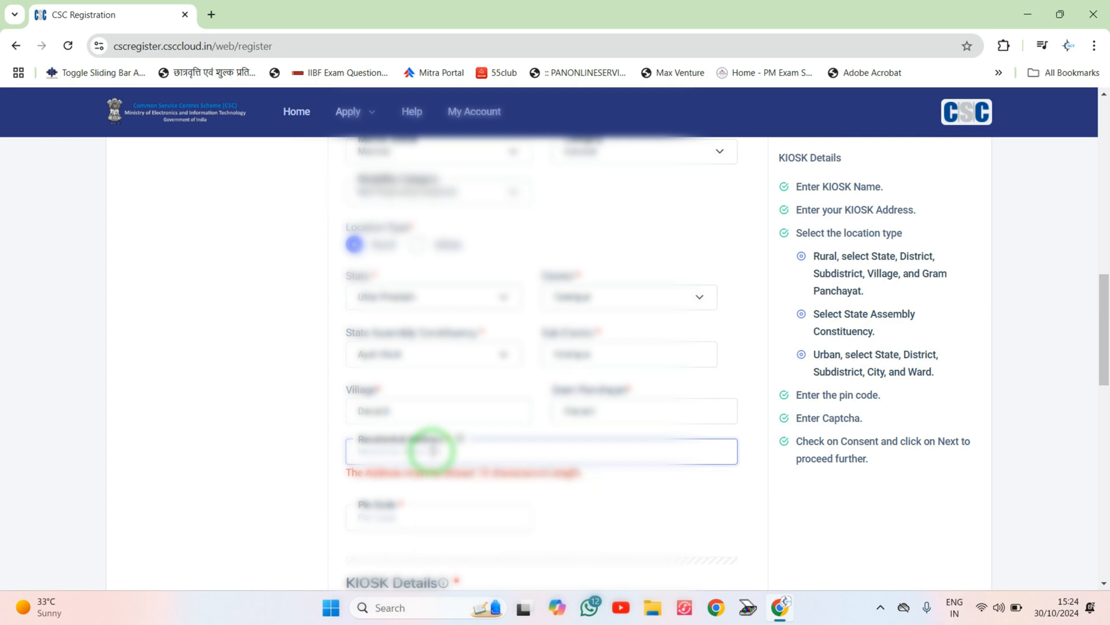
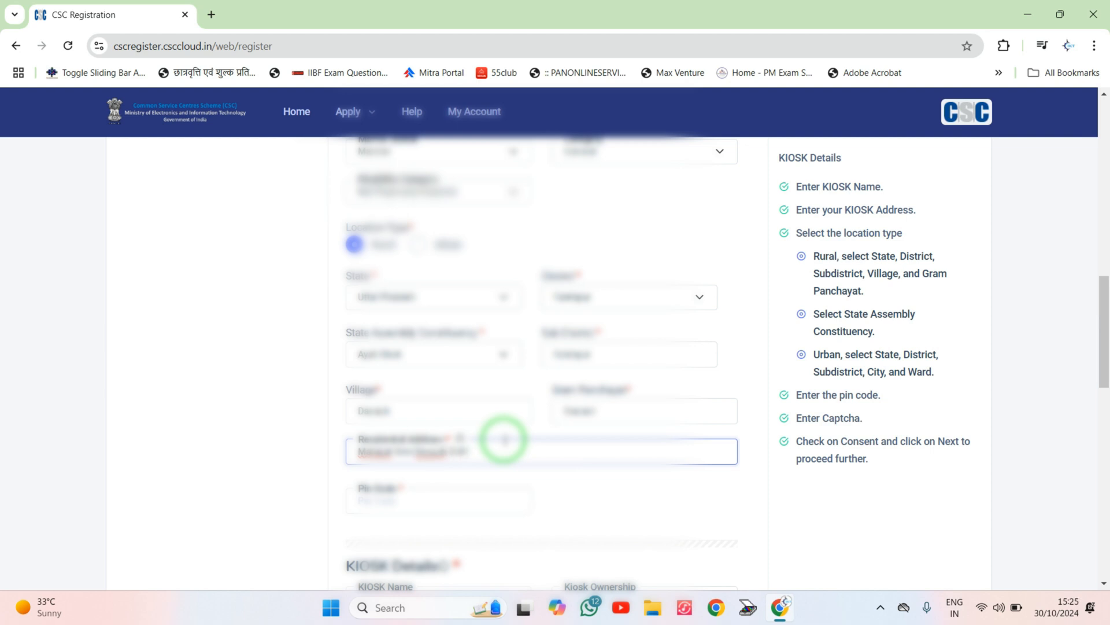
# - Enter the postal pin code of the applicant's residential address
pyautogui.scroll(-3, 504, 440)
pyautogui.click(387, 360)
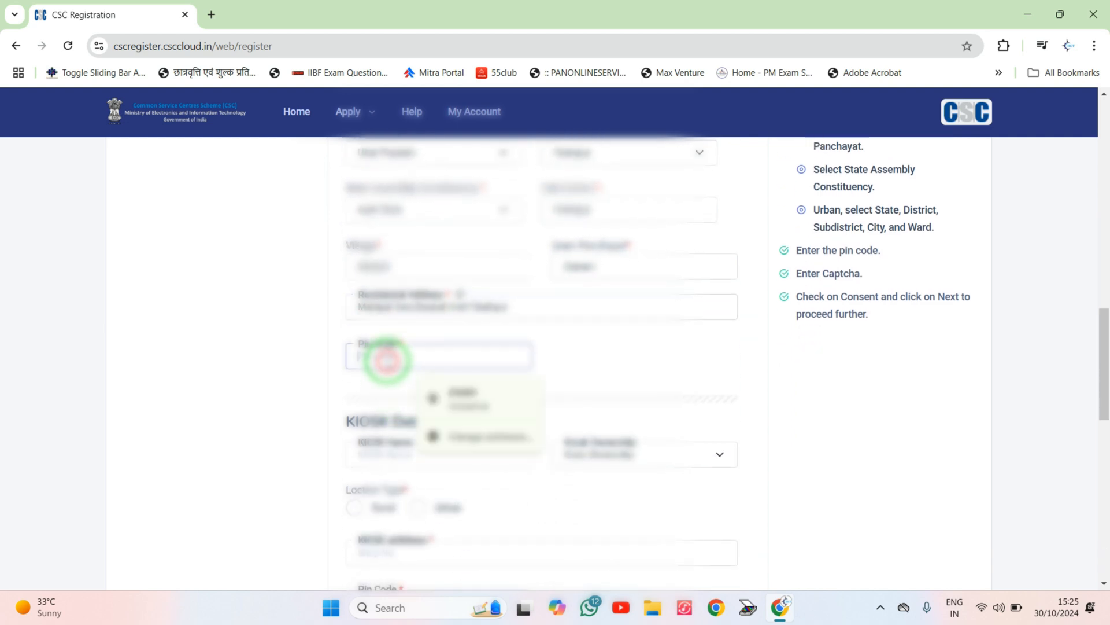
pyautogui.write('2')
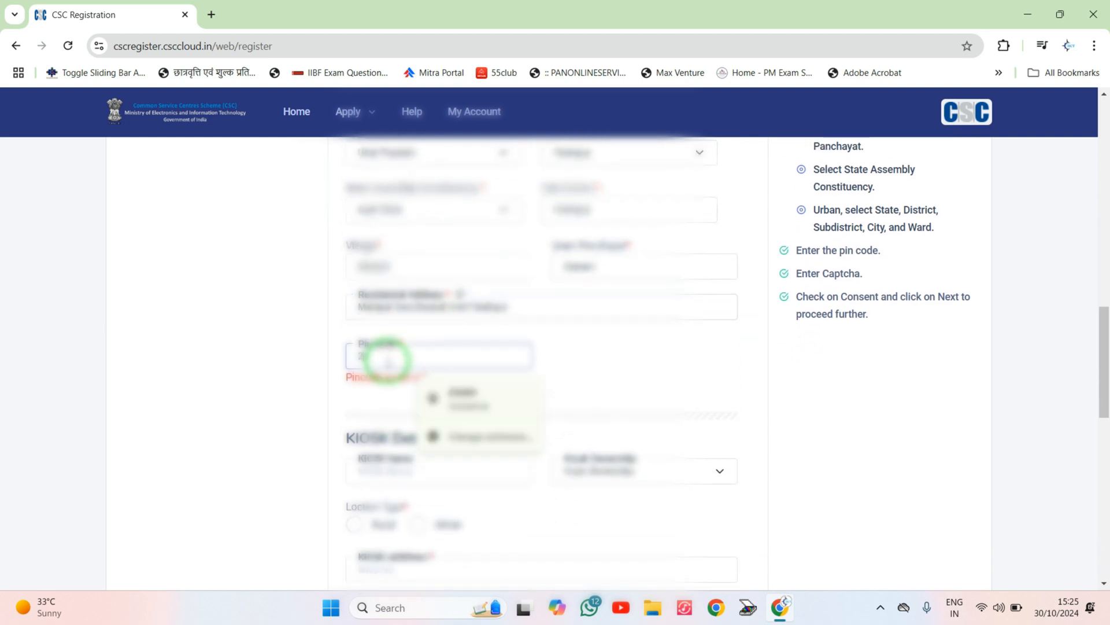
pyautogui.write('12601')
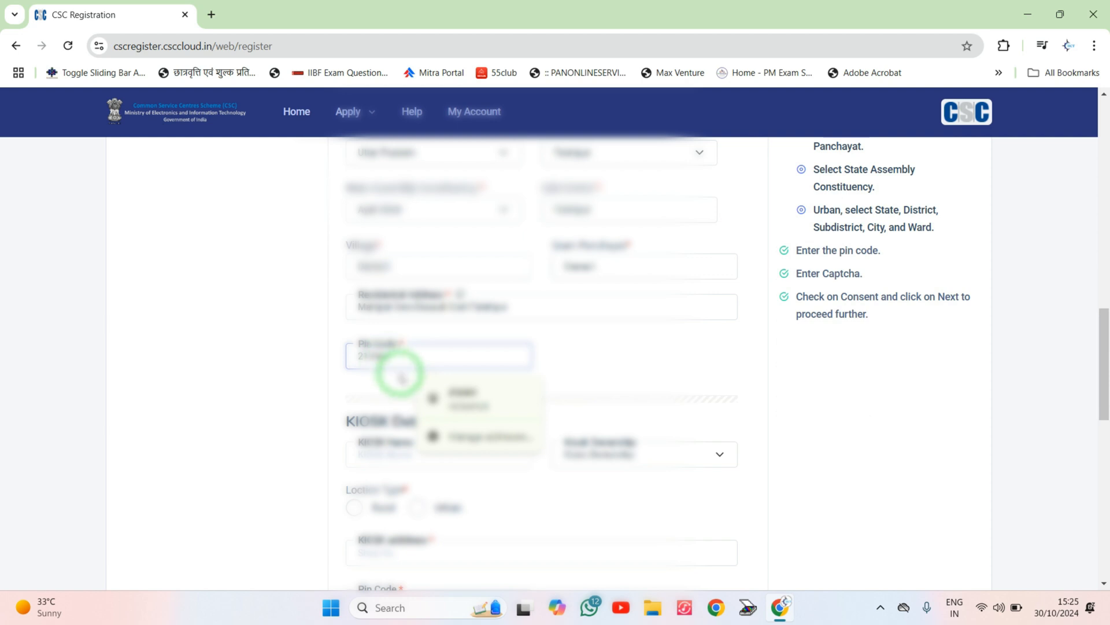
pyautogui.click(595, 335)
# - Enter the kiosk's name and choose its ownership type under KIOSK Details
pyautogui.scroll(-1, 565, 330)
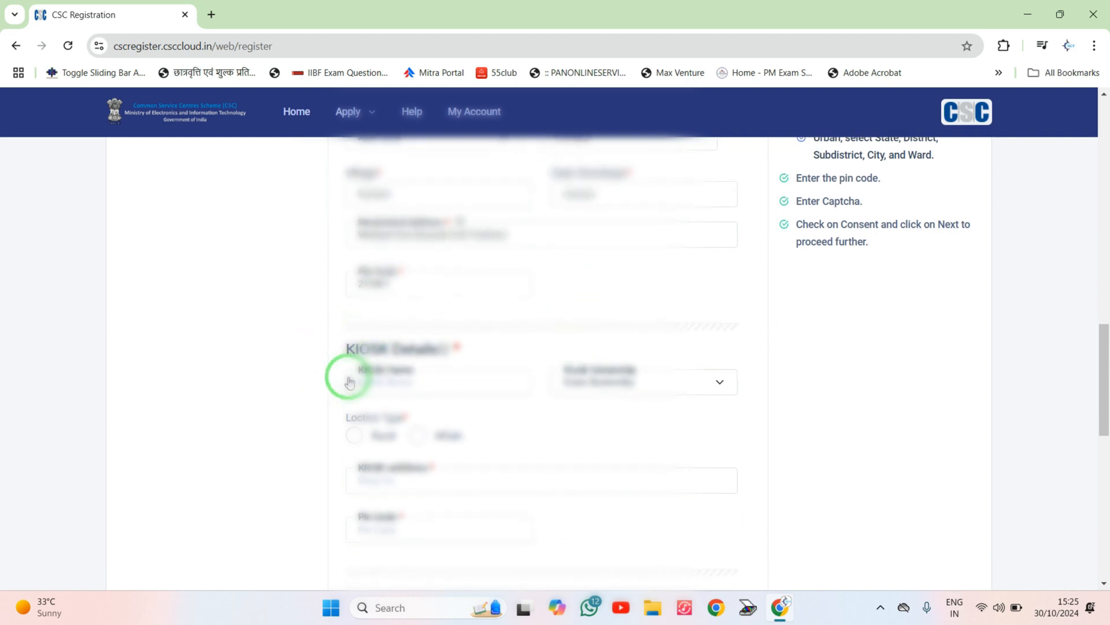
pyautogui.click(404, 384)
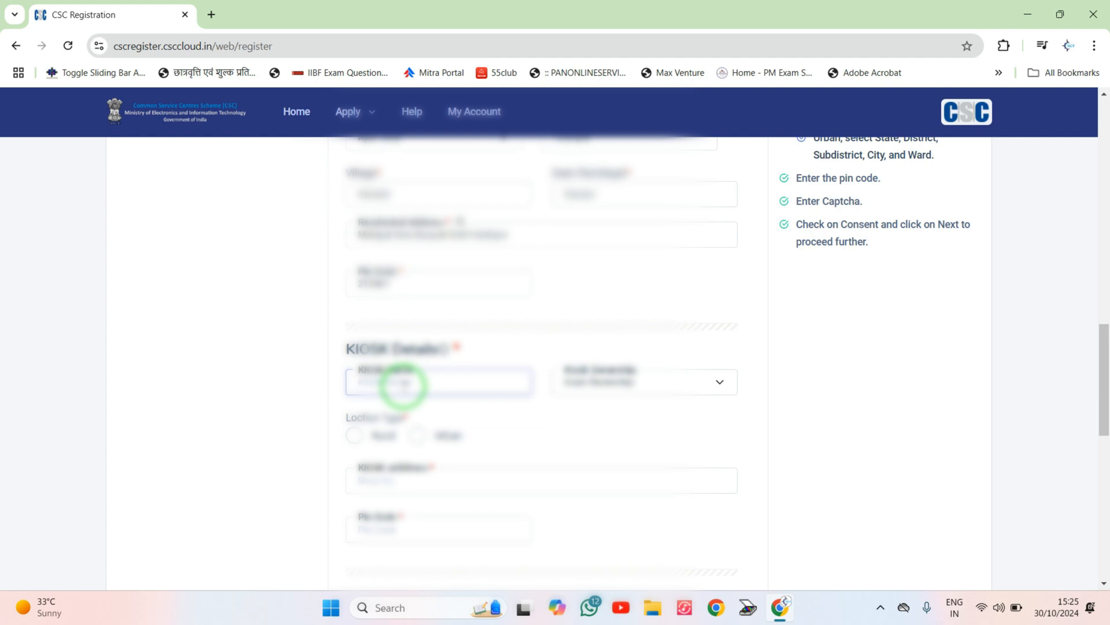
pyautogui.write('Mo')
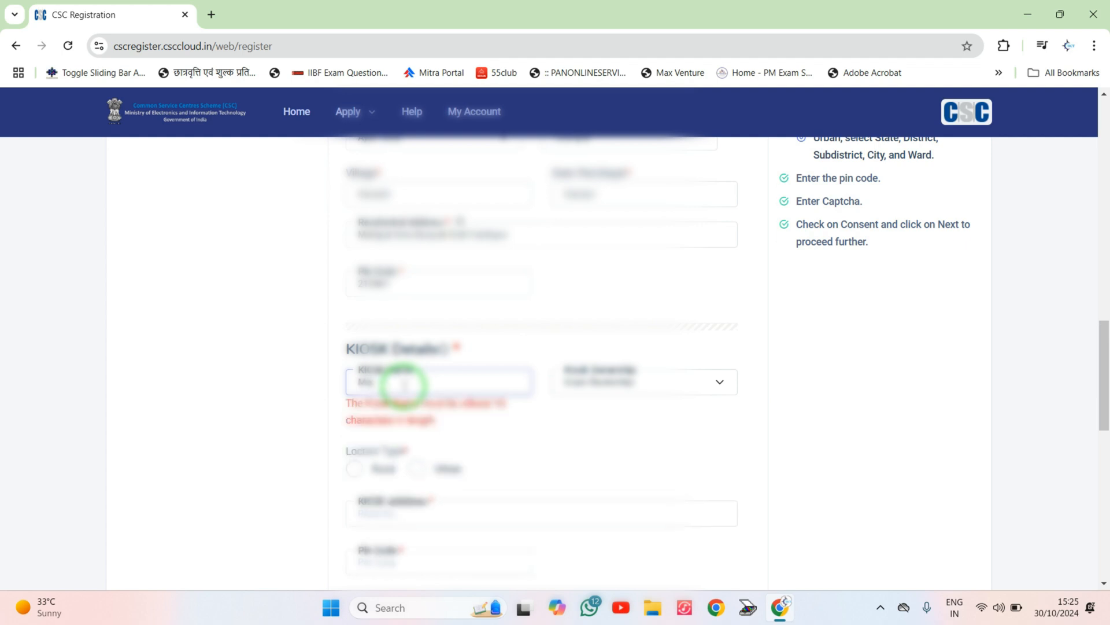
pyautogui.write('han Seva Kend')
pyautogui.press('Tab')
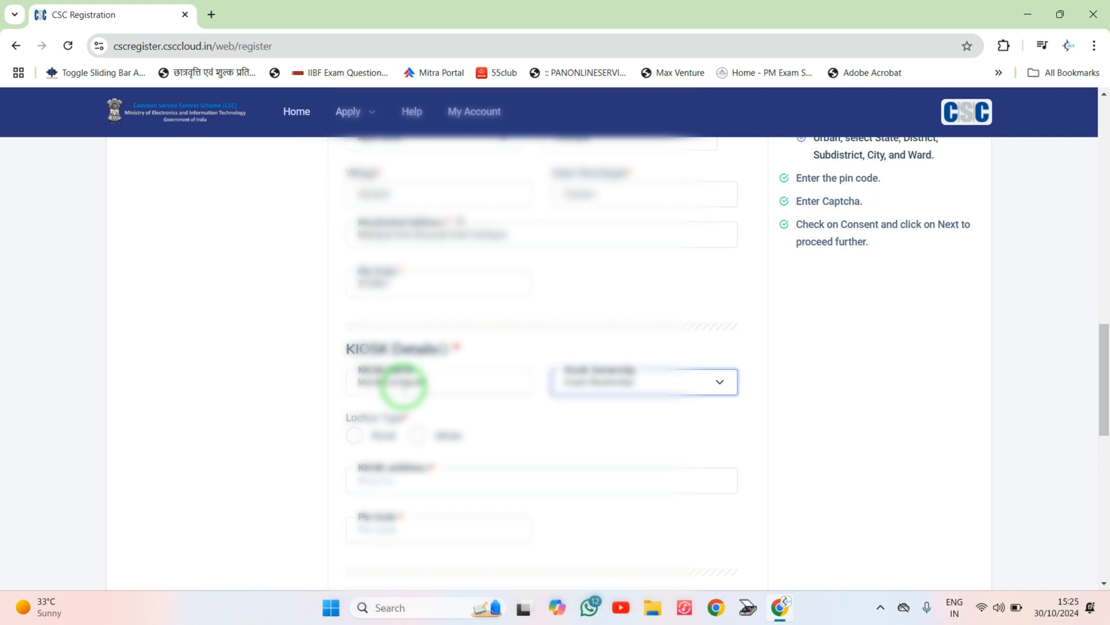
pyautogui.click(615, 379)
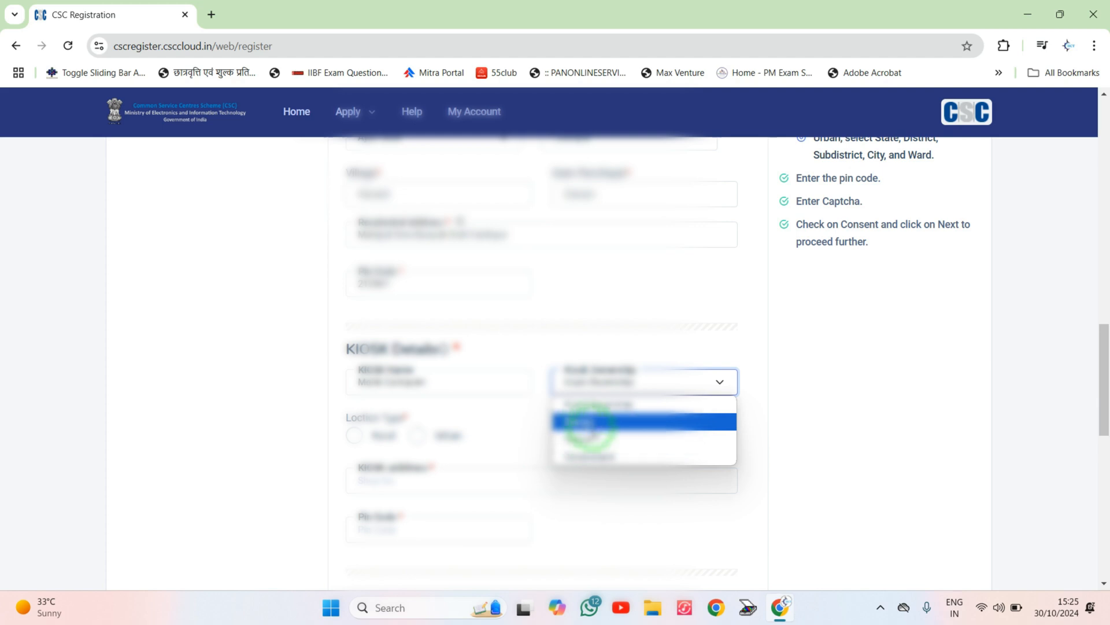
pyautogui.click(585, 422)
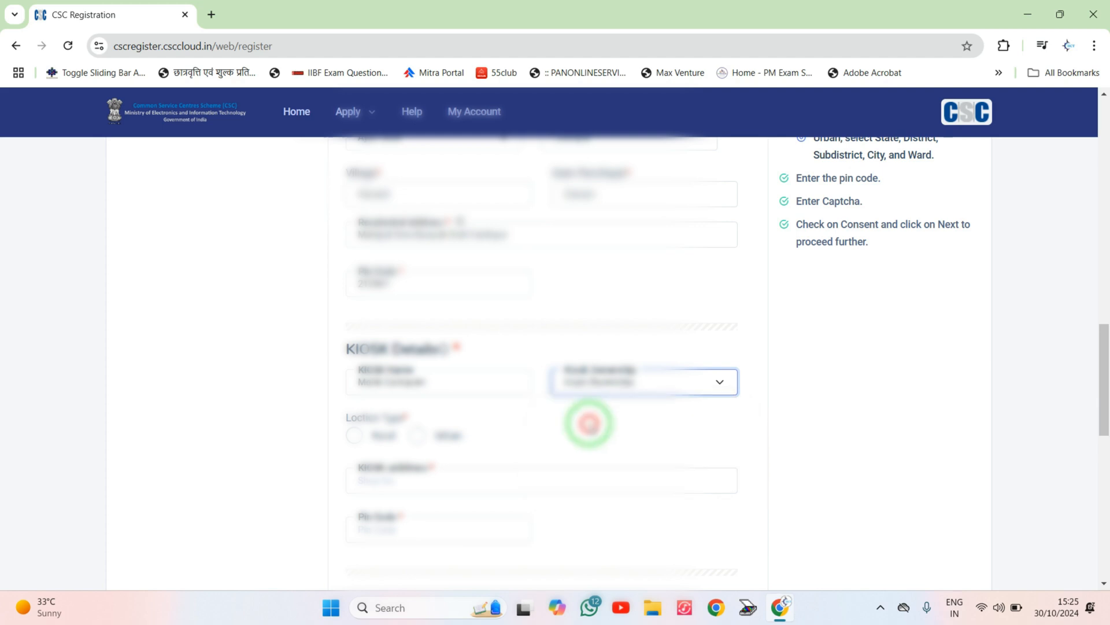
# - Set the kiosk's location type to Rural and choose its state under KIOSK Details
pyautogui.scroll(-1, 548, 384)
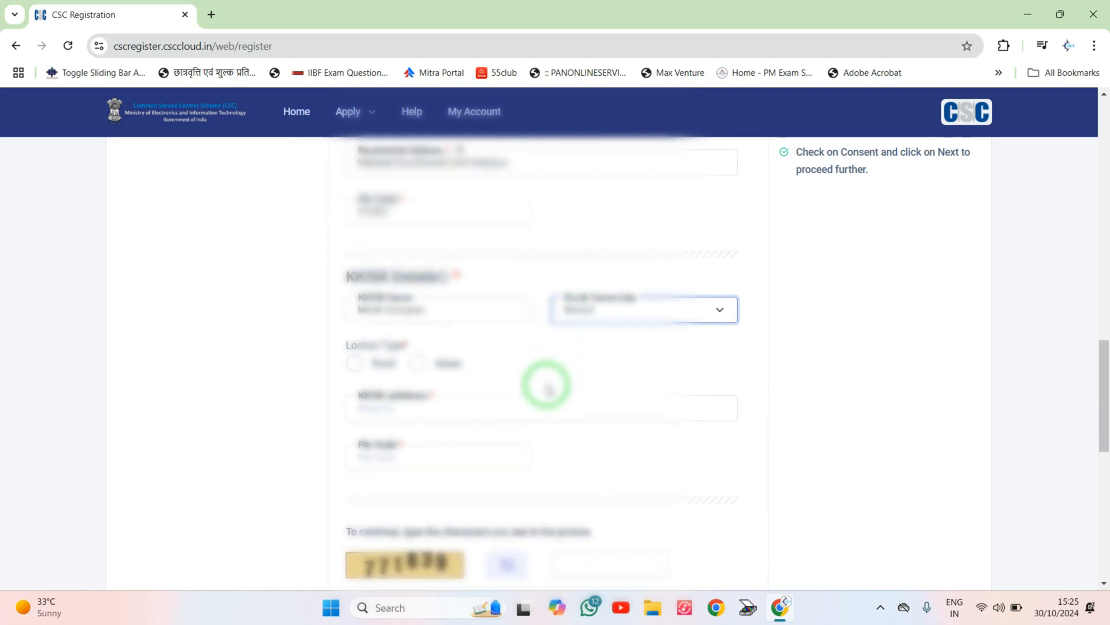
pyautogui.click(352, 363)
pyautogui.scroll(-2, 472, 389)
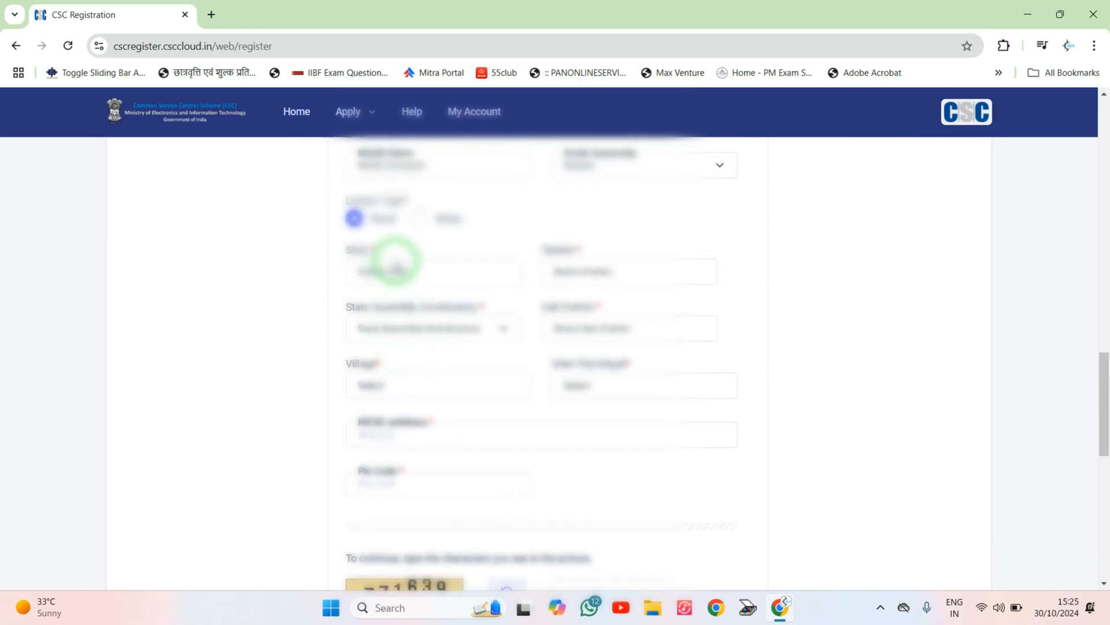
pyautogui.click(397, 274)
pyautogui.scroll(-5, 420, 451)
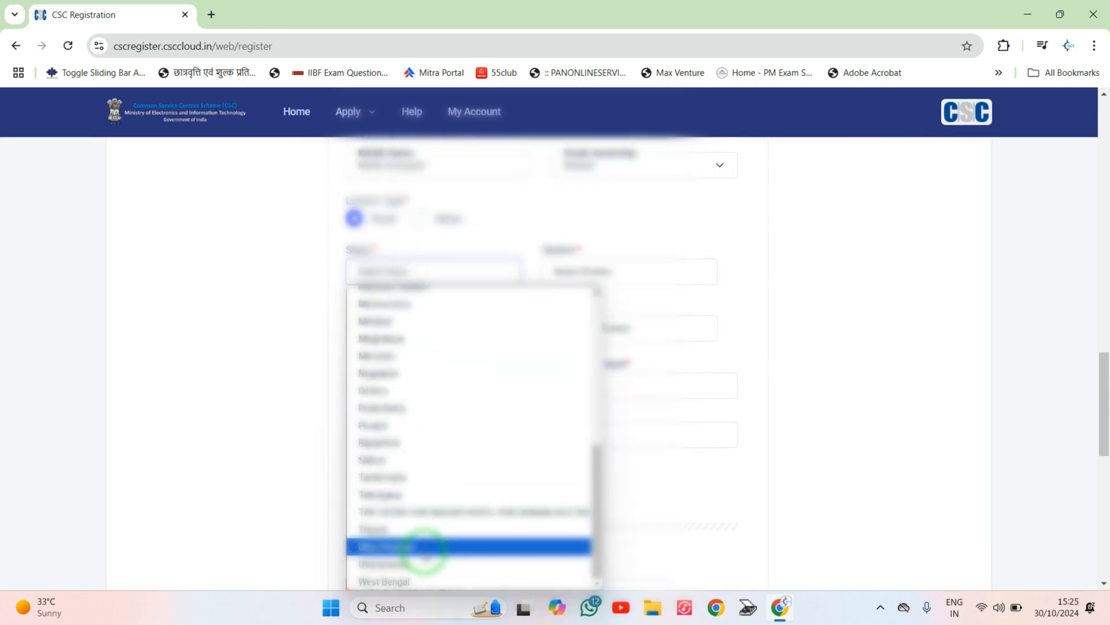
pyautogui.click(422, 548)
# - Select the kiosk's district so that it matches the district of the residential address
pyautogui.click(597, 268)
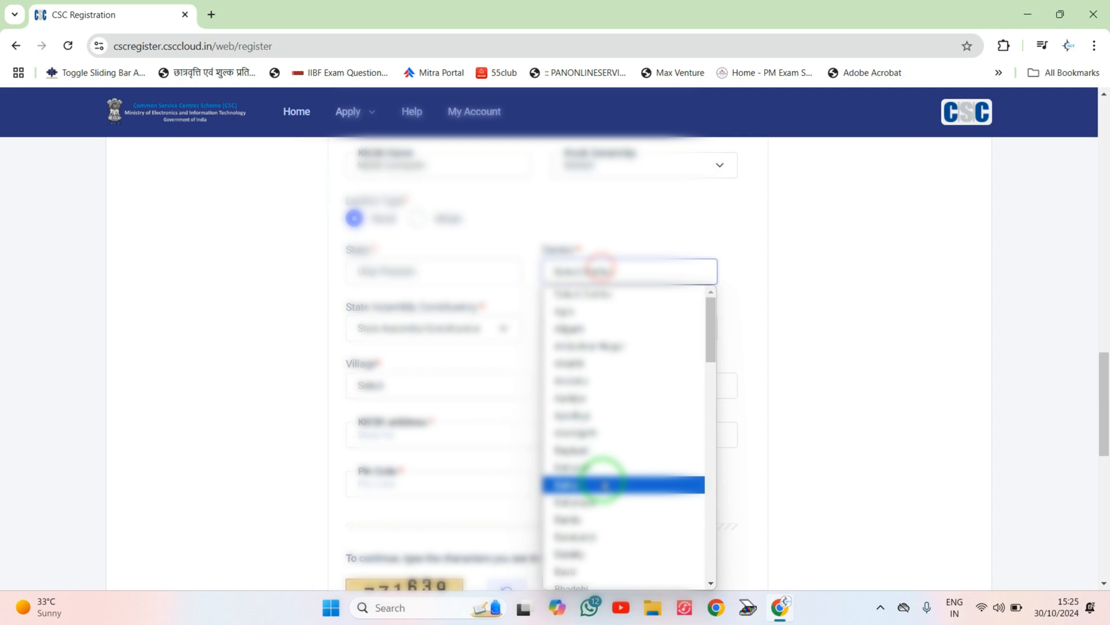
pyautogui.click(597, 516)
pyautogui.click(587, 276)
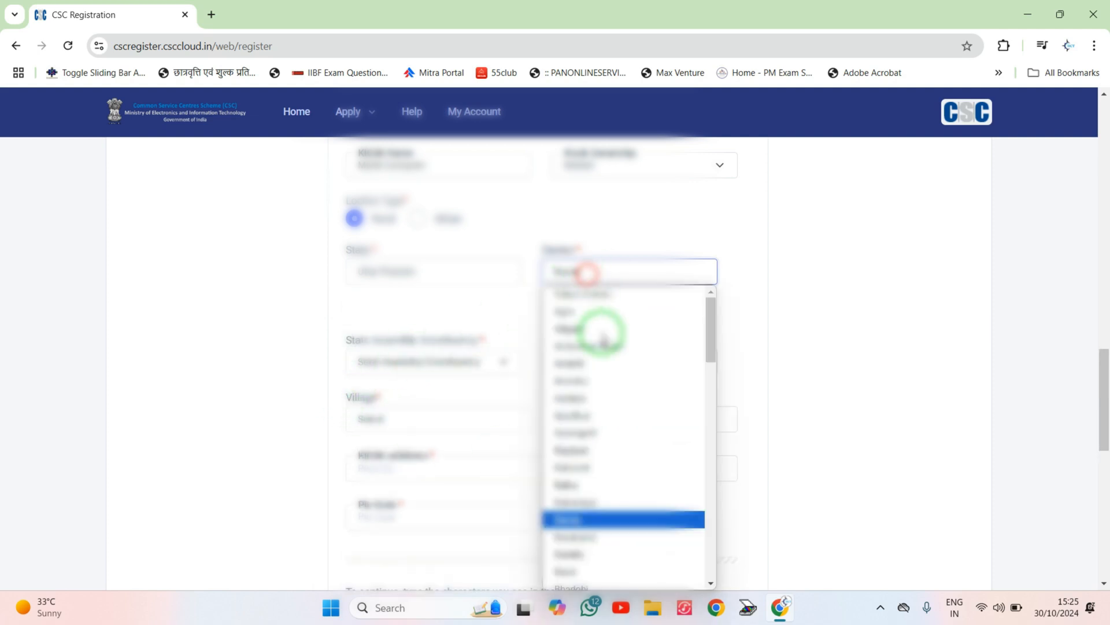
pyautogui.scroll(-3, 608, 405)
pyautogui.click(580, 473)
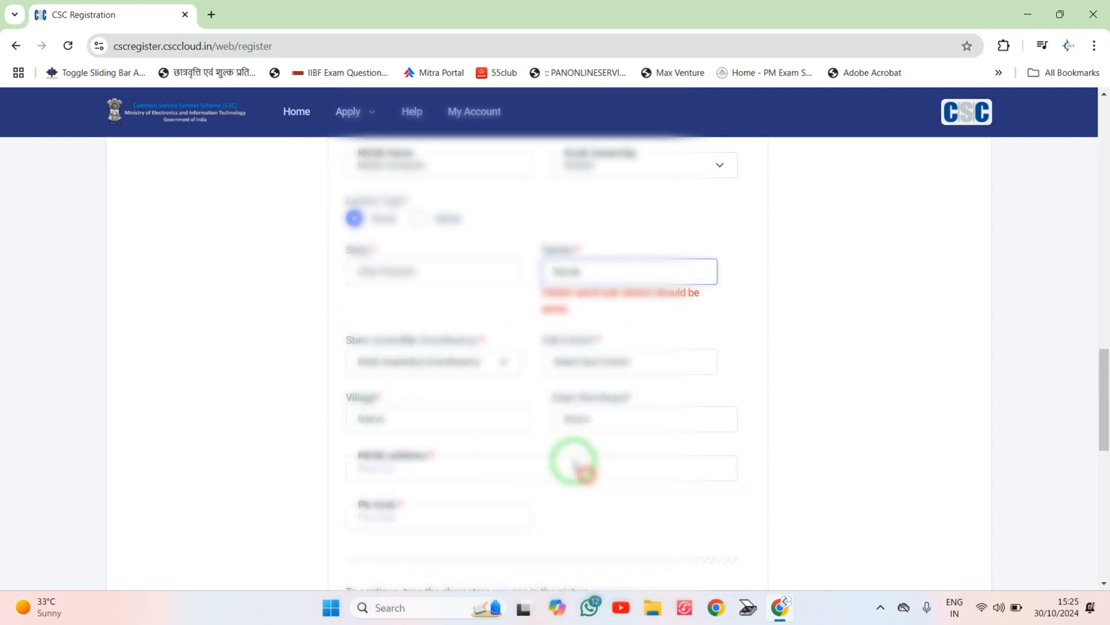
# - Choose the kiosk's State Assembly Constituency and its sub-district
pyautogui.click(373, 327)
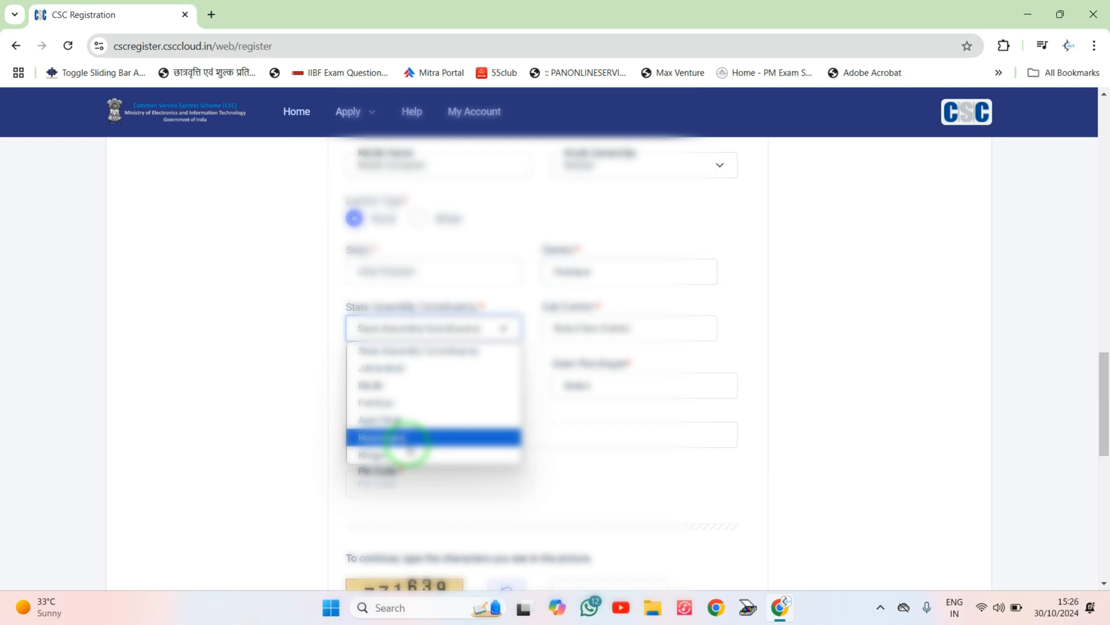
pyautogui.click(407, 438)
pyautogui.click(587, 328)
pyautogui.click(582, 383)
# - Select the kiosk's village from the village list
pyautogui.click(379, 385)
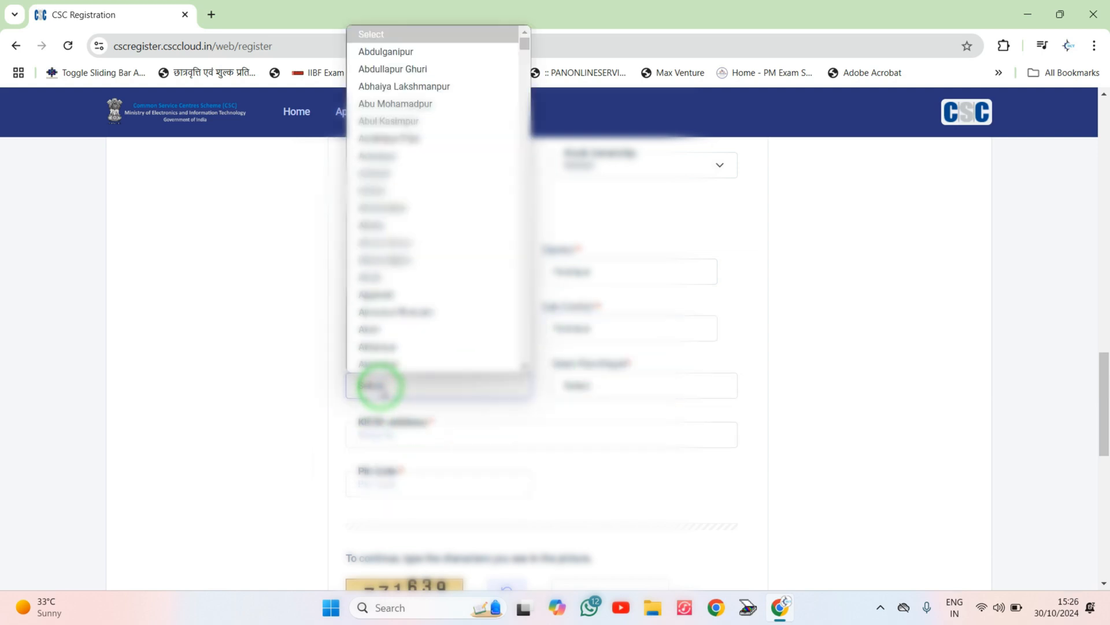
pyautogui.press('d')
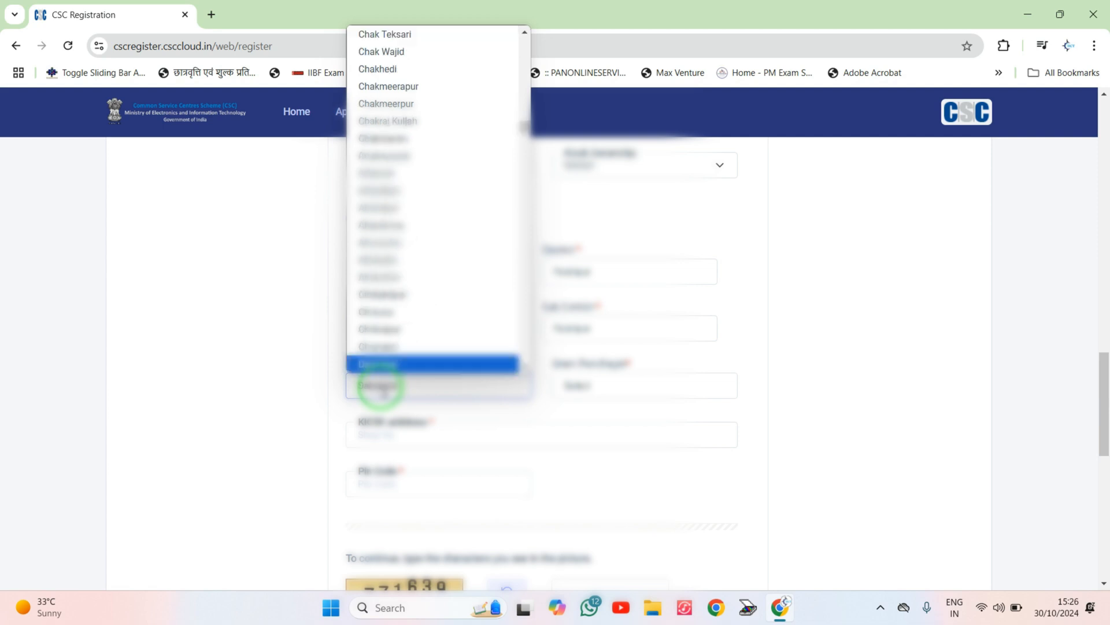
pyautogui.press('a')
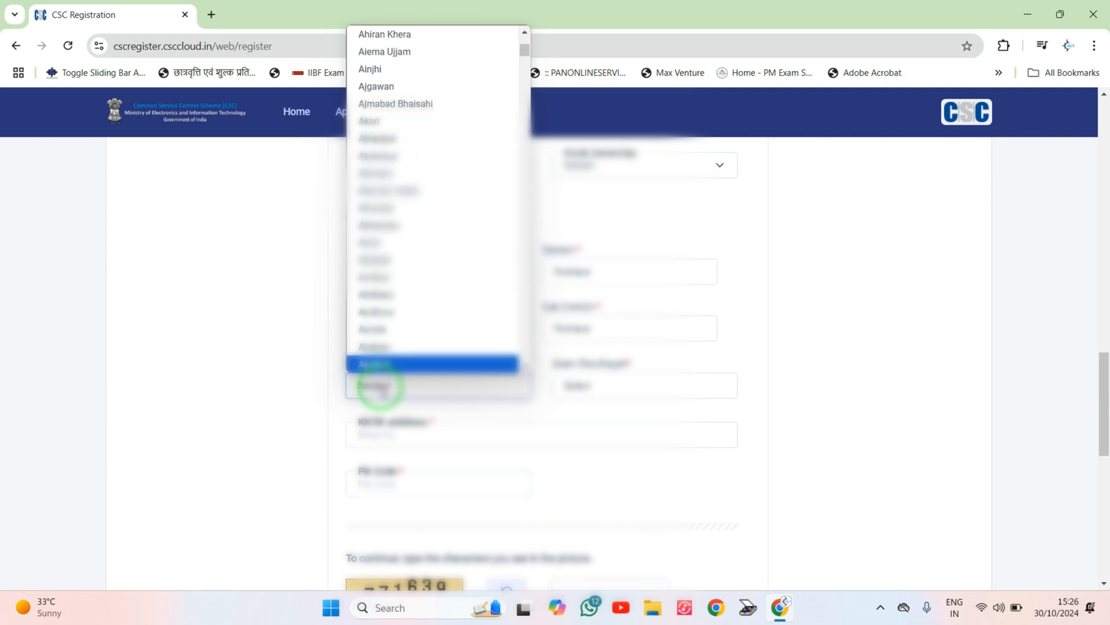
pyautogui.press('d')
pyautogui.press('d')
pyautogui.press('d')
pyautogui.press('d')
pyautogui.press('d')
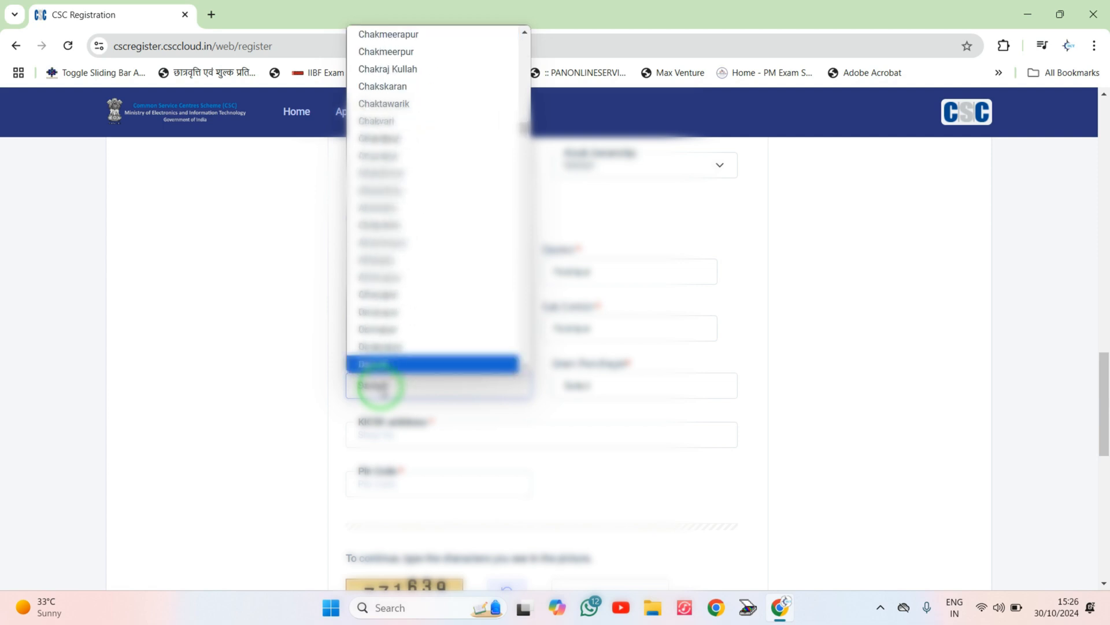
pyautogui.press('d')
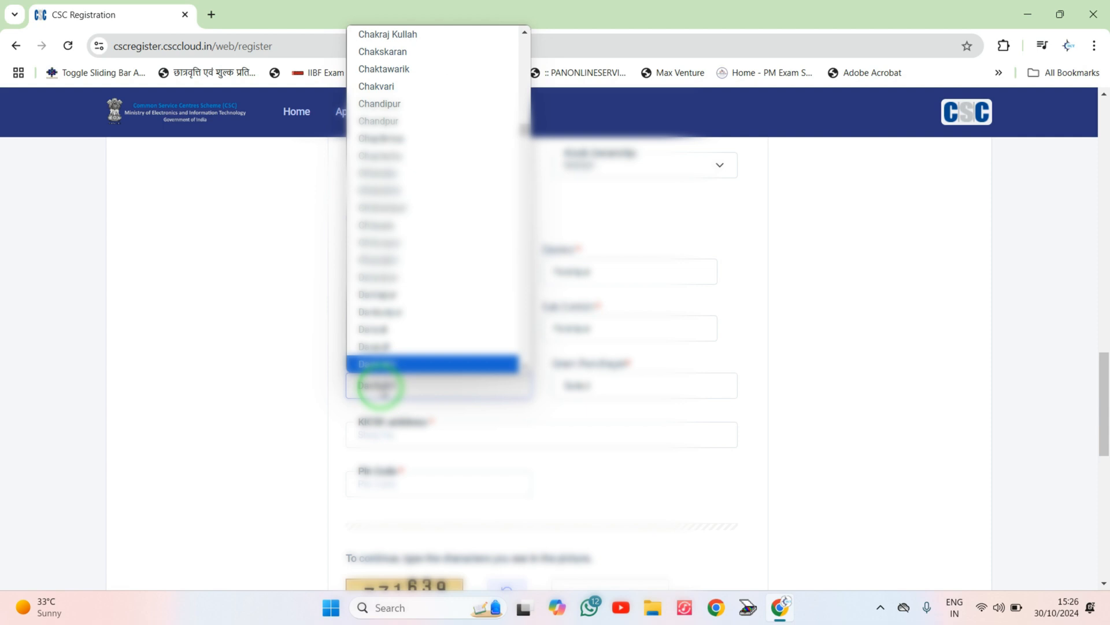
pyautogui.press('Return')
# - Select the gram panchayat to which the kiosk belongs
pyautogui.click(598, 382)
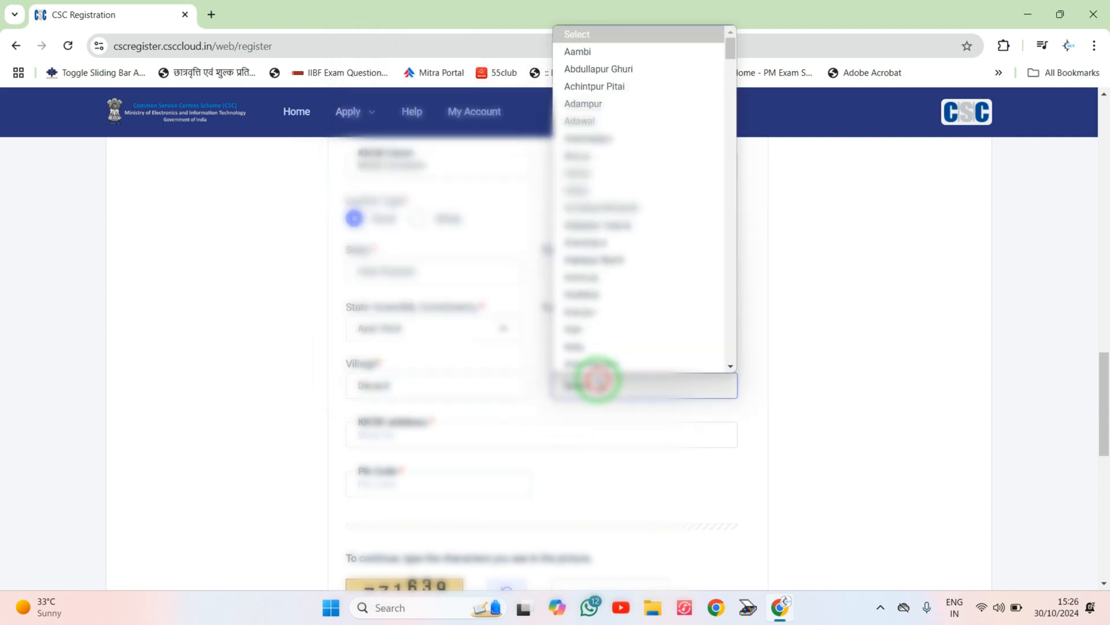
pyautogui.press('d')
pyautogui.press('d')
pyautogui.press('d')
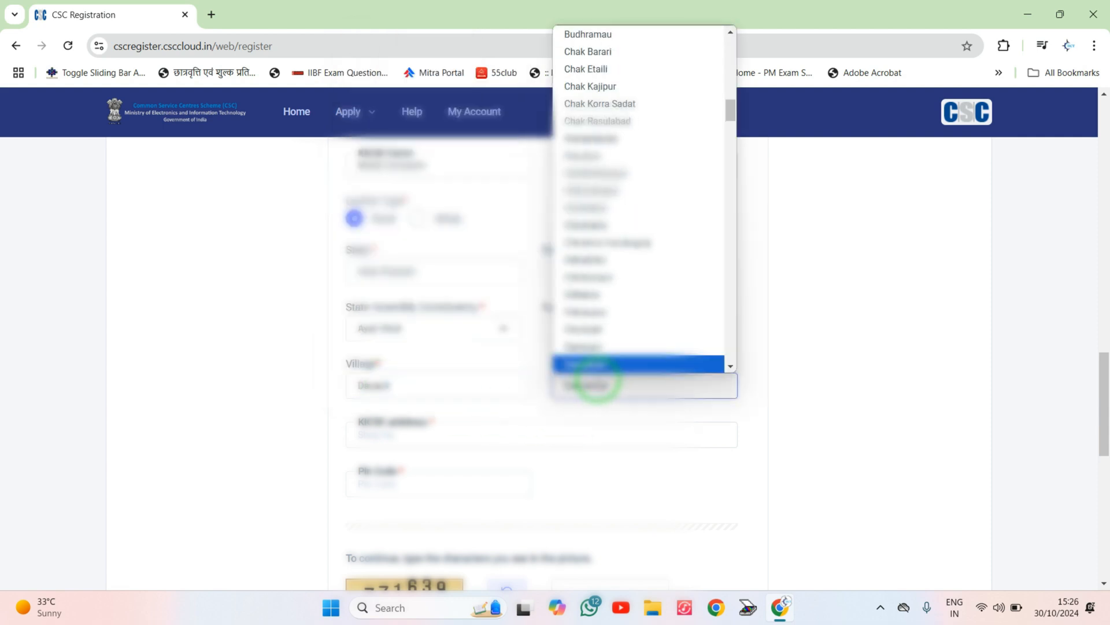
pyautogui.press('Return')
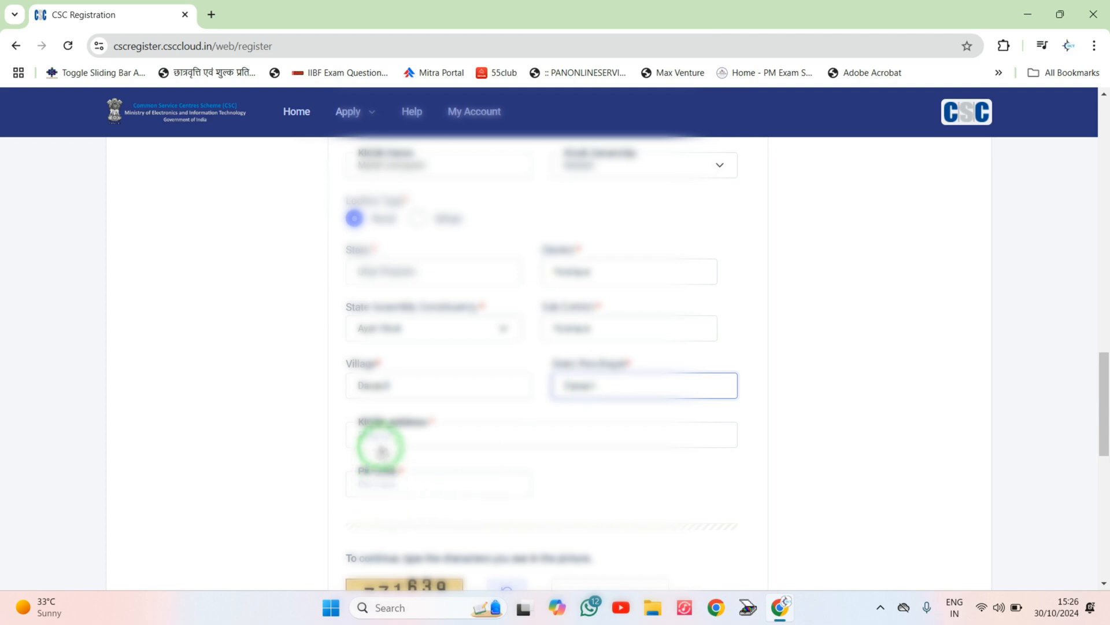
# - Copy the applicant's residential address into the KIOSK address field
pyautogui.click(379, 425)
pyautogui.scroll(4, 380, 428)
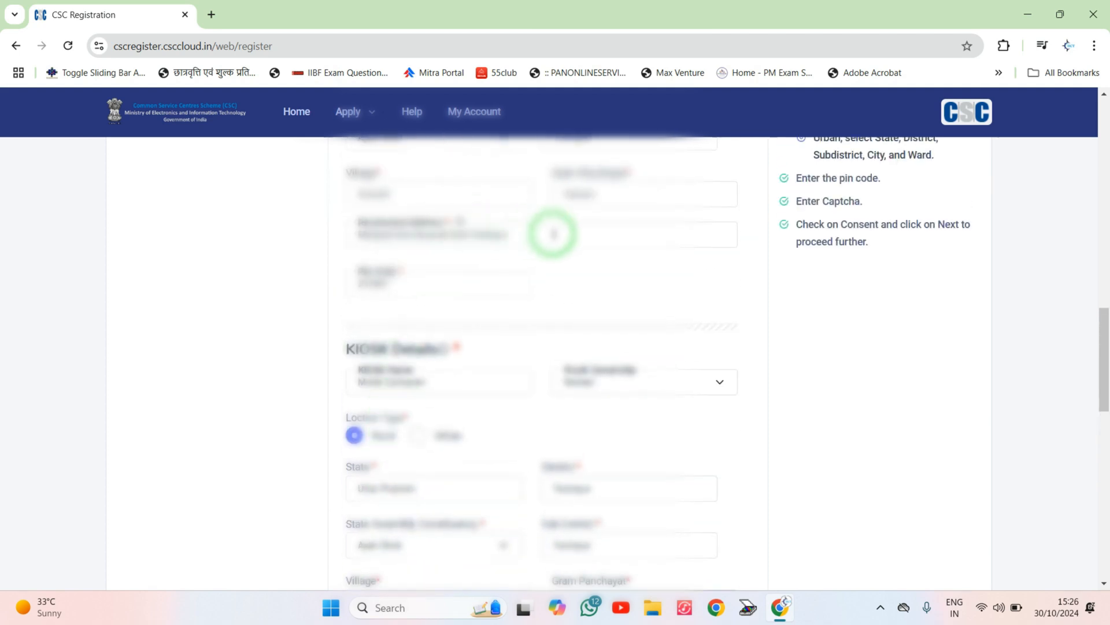
pyautogui.moveTo(549, 234); pyautogui.dragTo(352, 231)
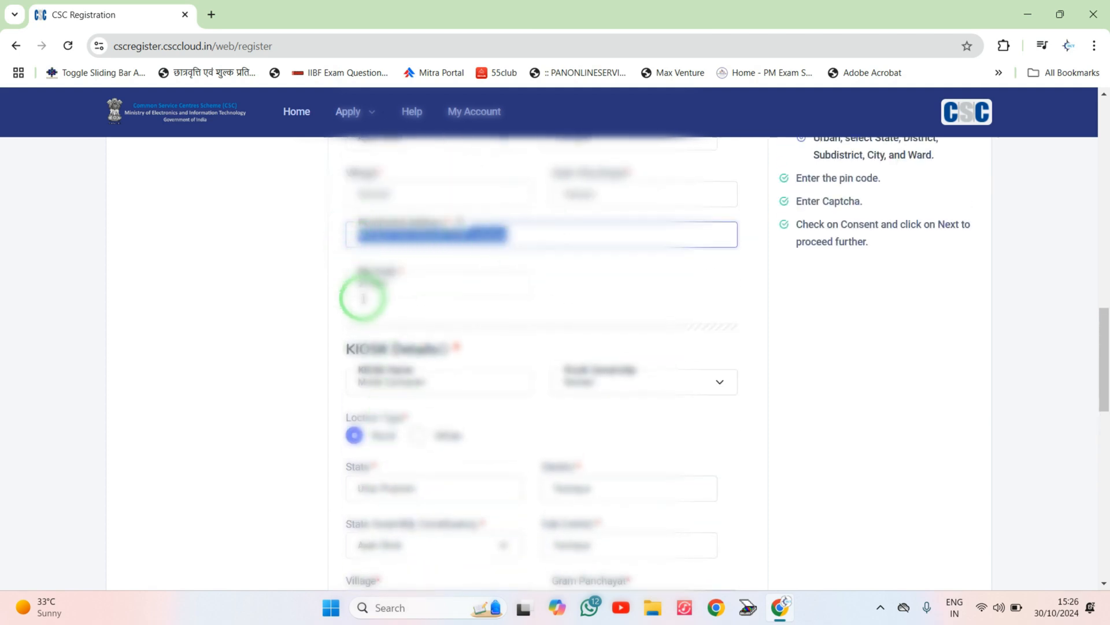
pyautogui.scroll(-4, 401, 380)
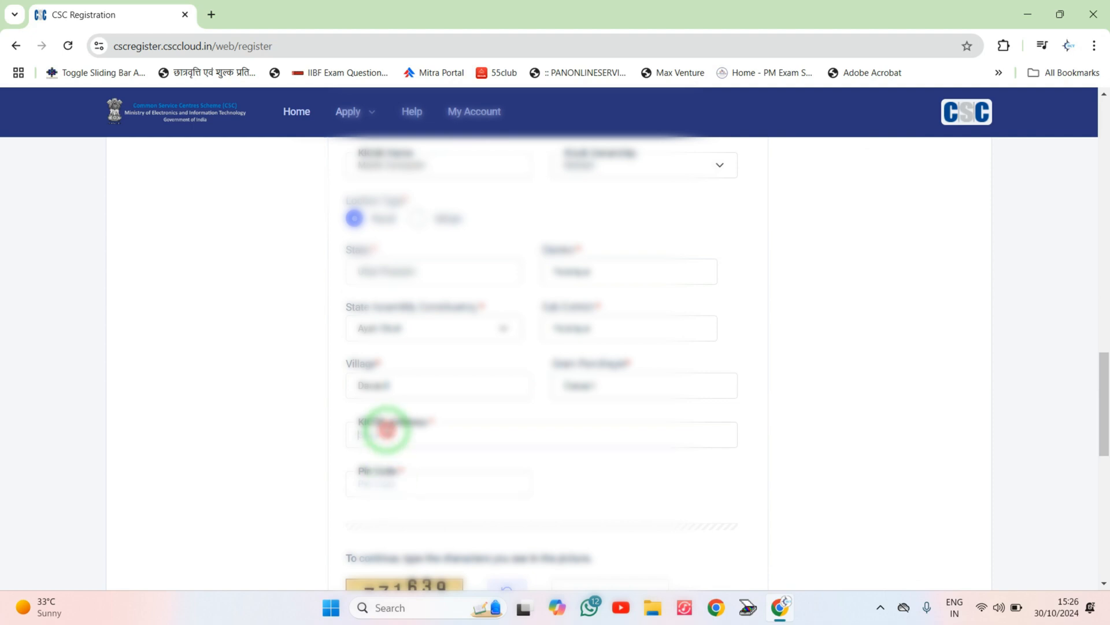
pyautogui.click(383, 427)
pyautogui.hotkey('ctrl', 'v')
# - Enter the postal pin code of the kiosk's address
pyautogui.scroll(-3, 380, 454)
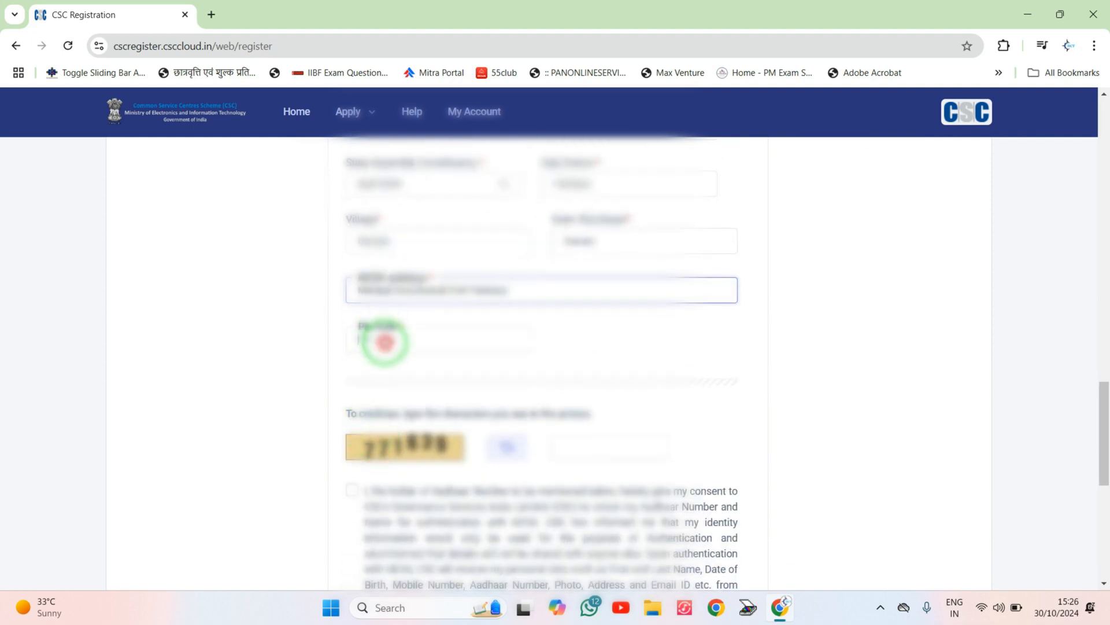
pyautogui.click(385, 341)
pyautogui.write('28')
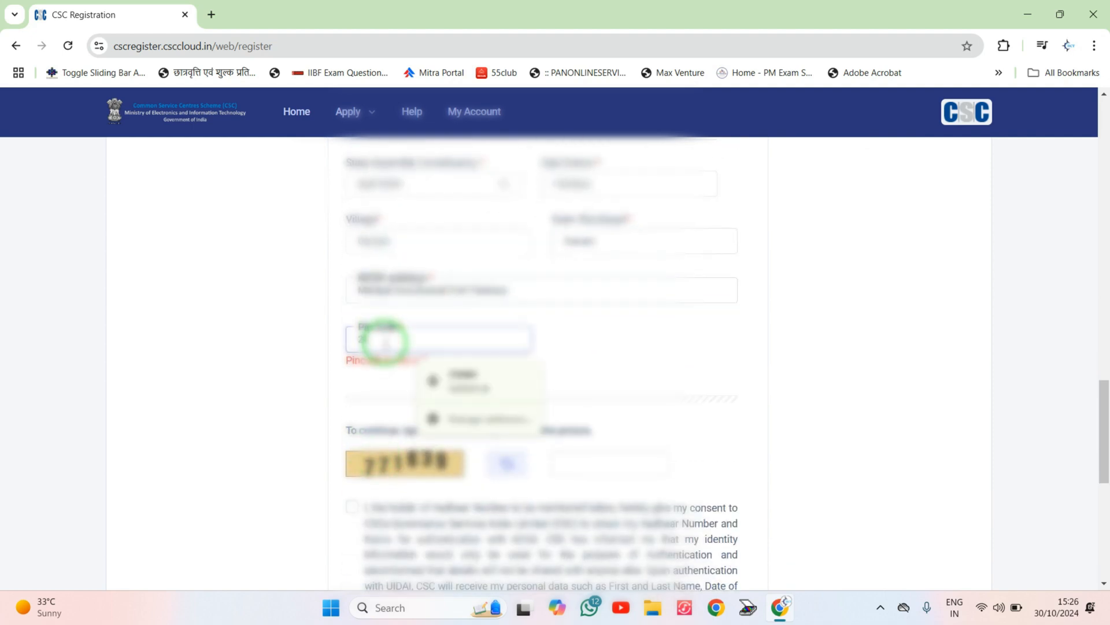
pyautogui.write('1401')
# - Enter the captcha characters shown in the picture below the kiosk details
pyautogui.scroll(-1, 385, 341)
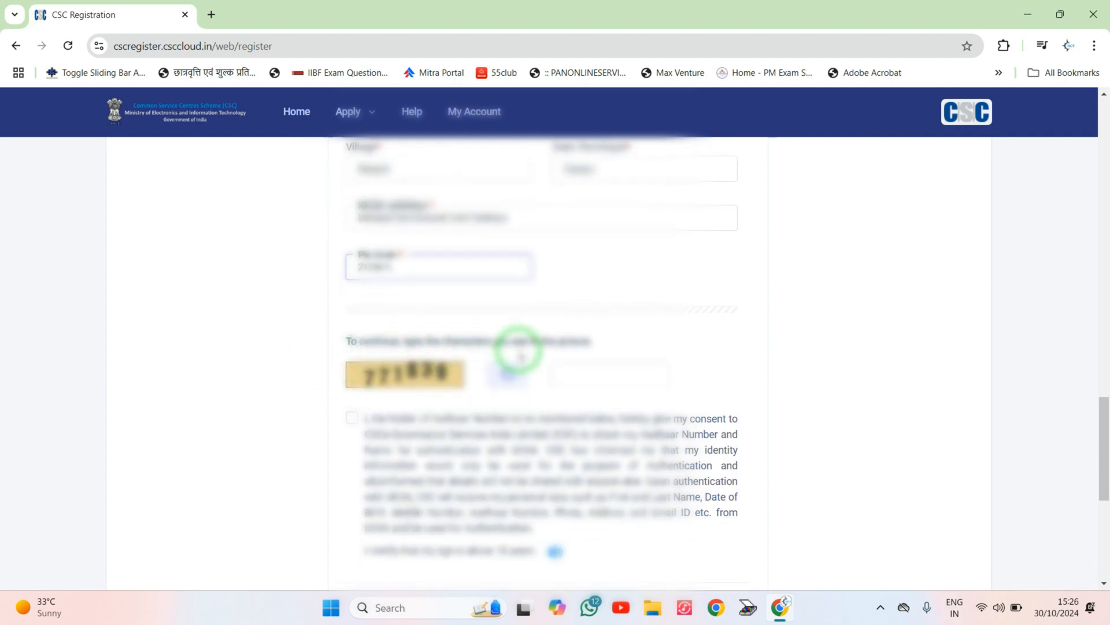
pyautogui.click(589, 380)
pyautogui.write('7')
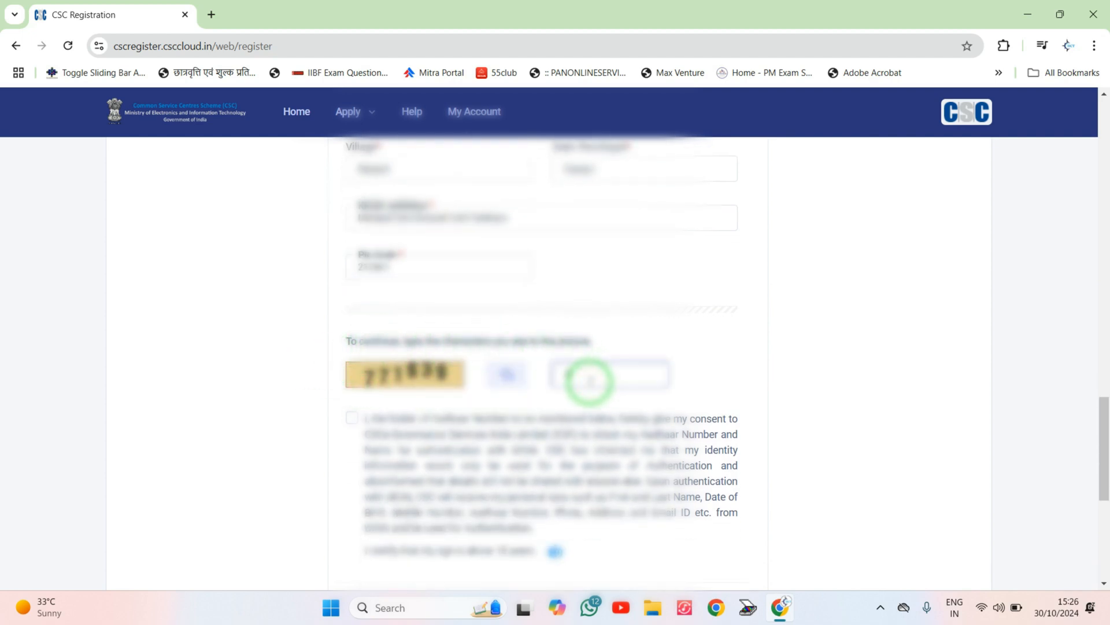
pyautogui.write('71839')
# - Accept the Aadhaar authentication consent and age declaration, and proceed to the Authentication Details stage
pyautogui.click(352, 417)
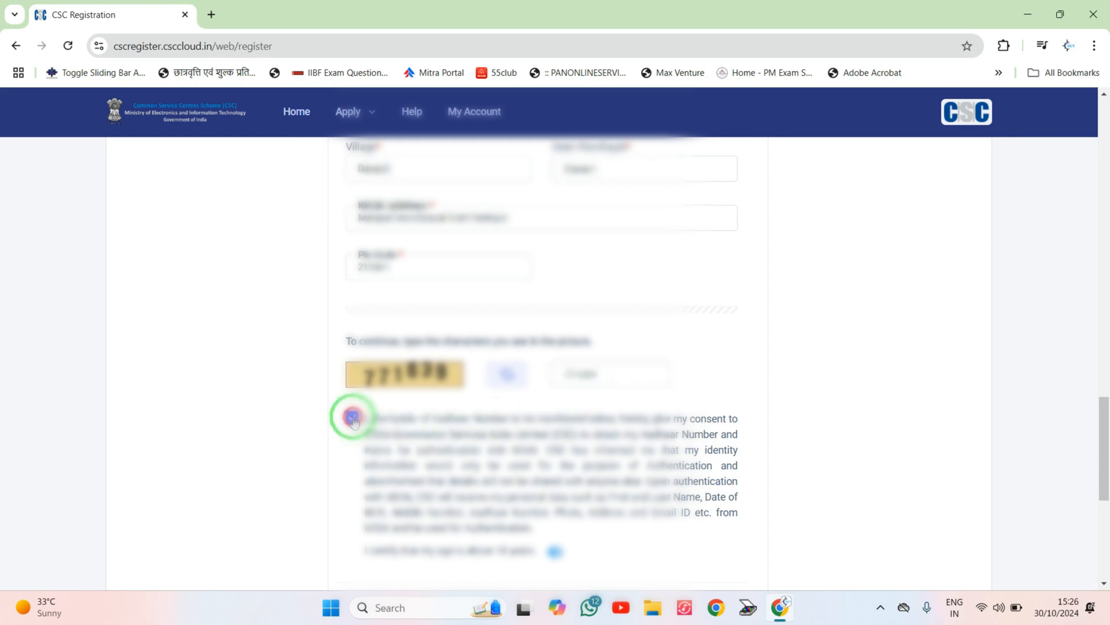
pyautogui.scroll(-2, 354, 419)
pyautogui.scroll(-3, 416, 437)
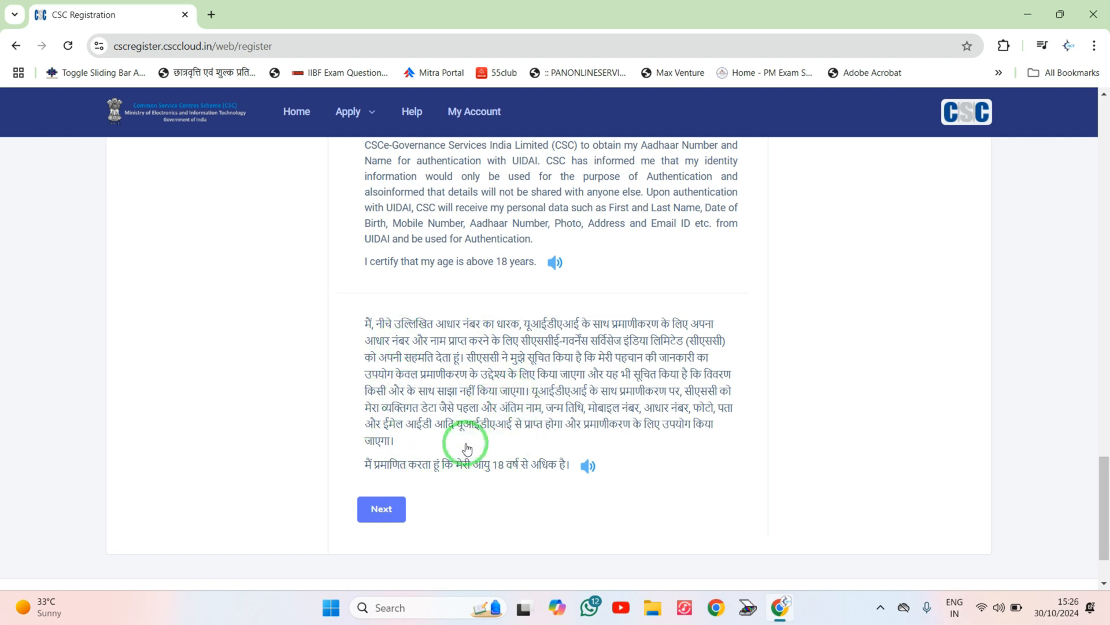
pyautogui.click(384, 512)
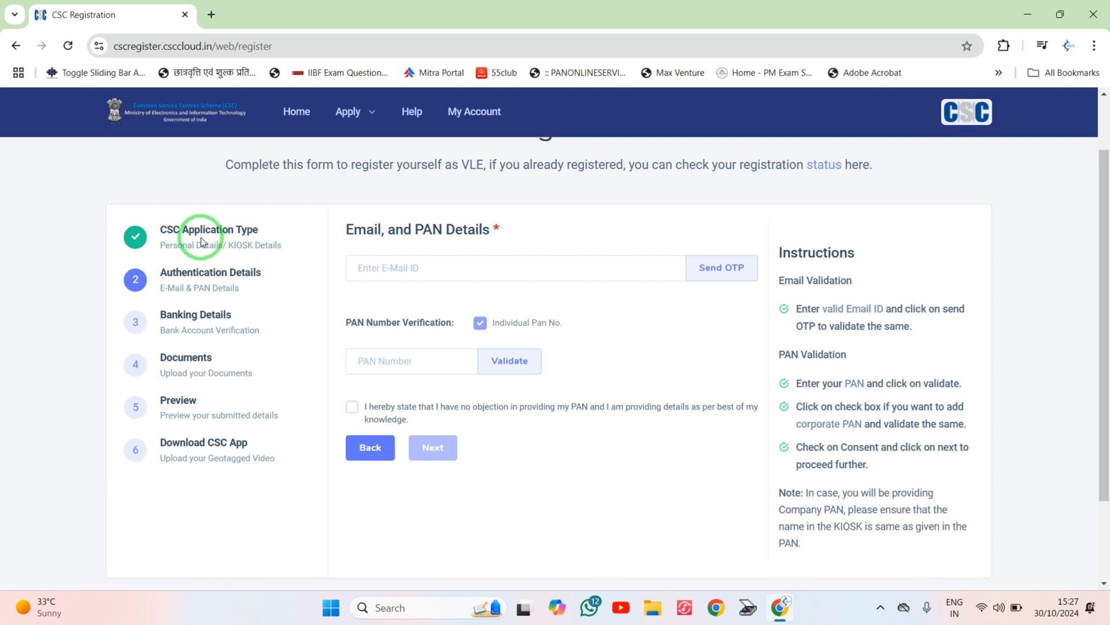
# - Enter the applicant's e-mail address under Email, and PAN Details and request an OTP for it
pyautogui.click(375, 273)
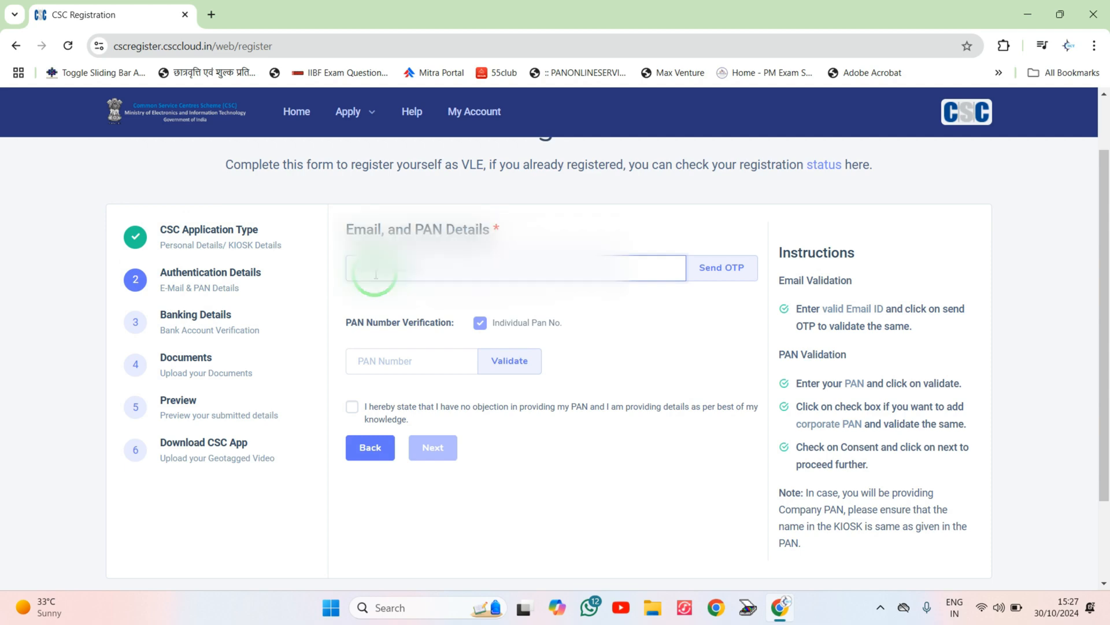
pyautogui.write('v')
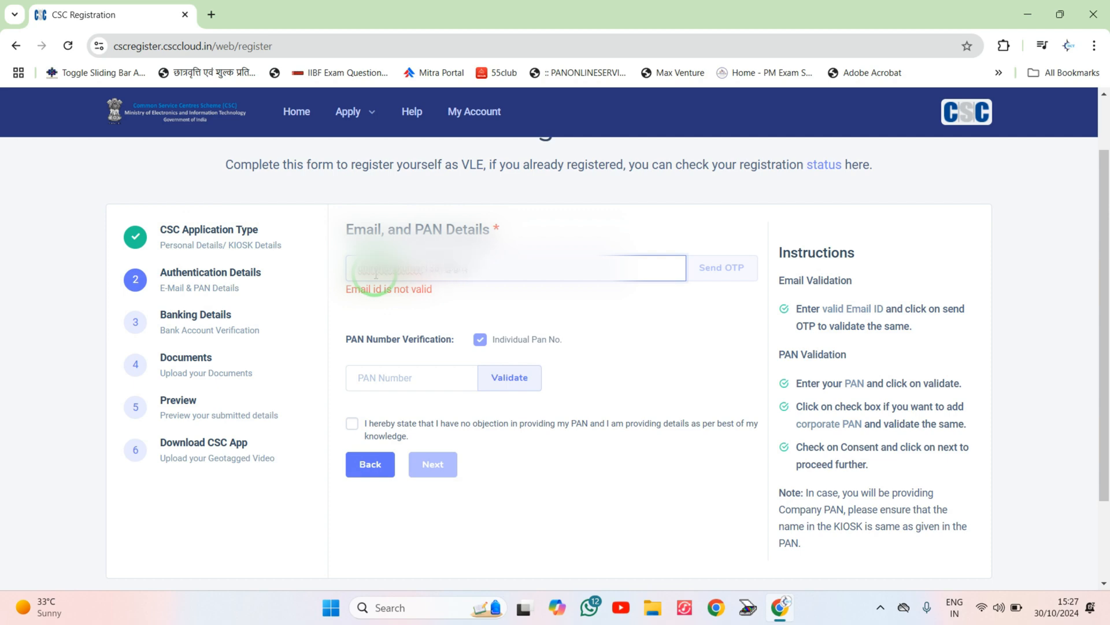
pyautogui.write('om')
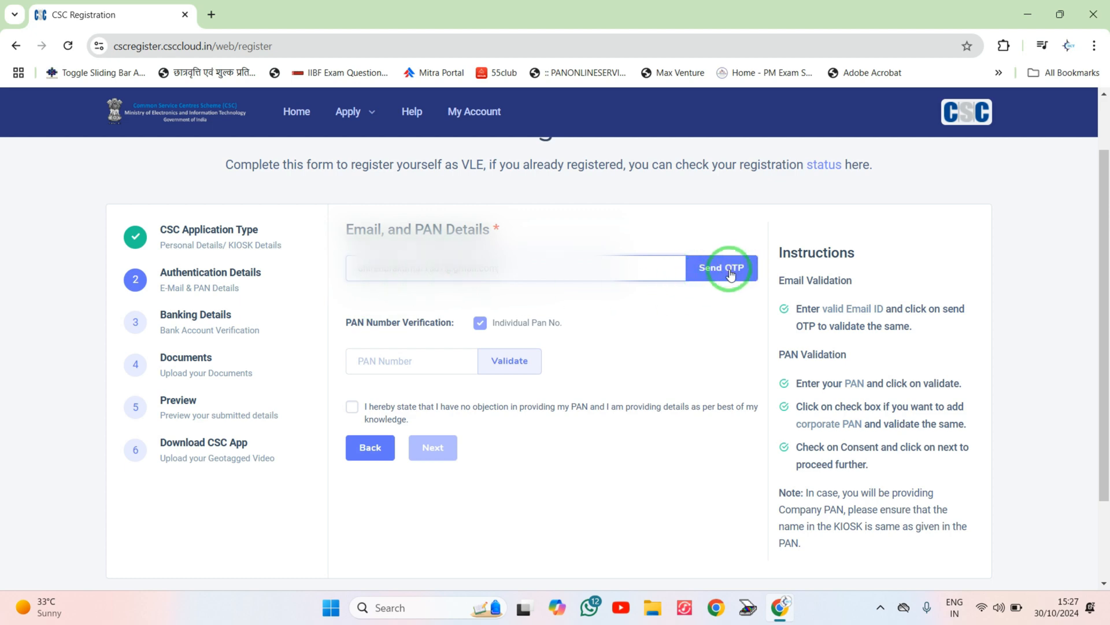
pyautogui.click(730, 272)
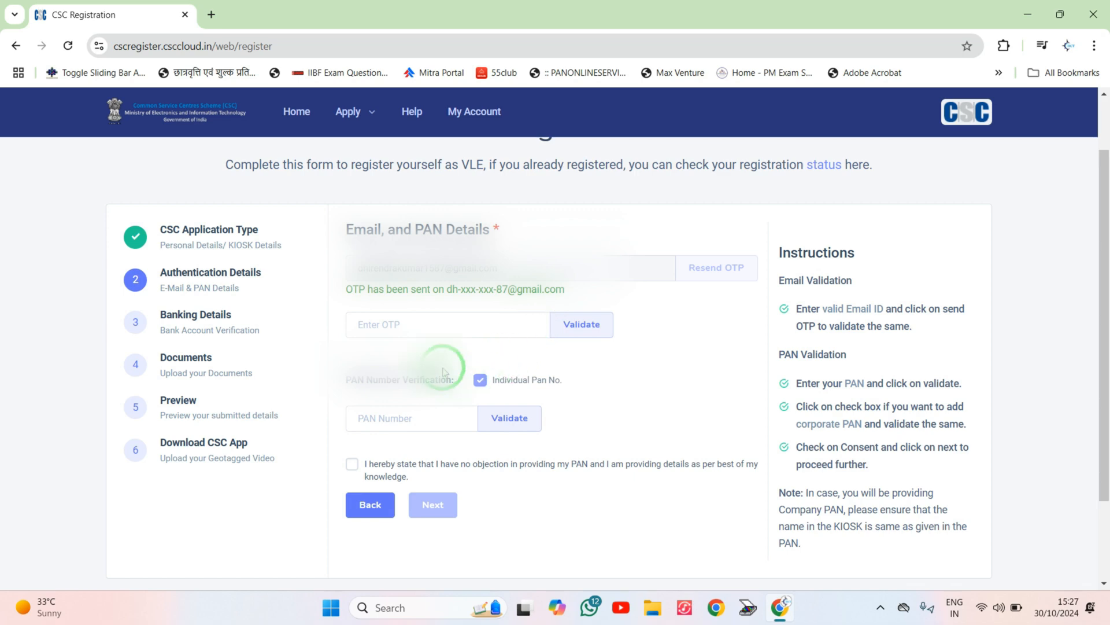
# - Enter the OTP sent to the applicant's e-mail and validate it
pyautogui.click(380, 325)
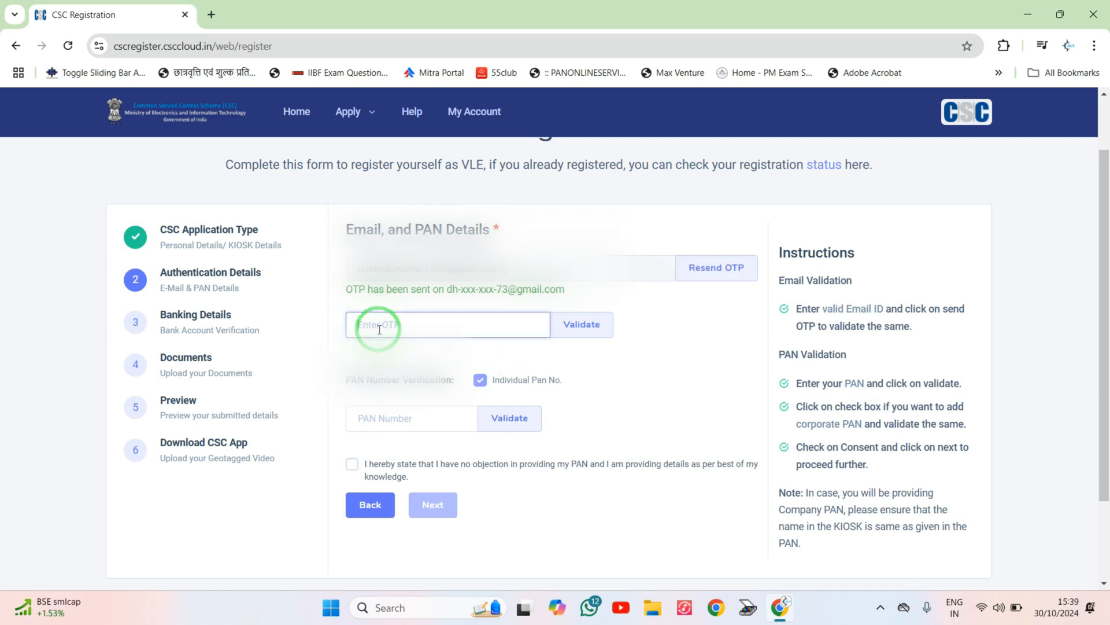
pyautogui.click(581, 327)
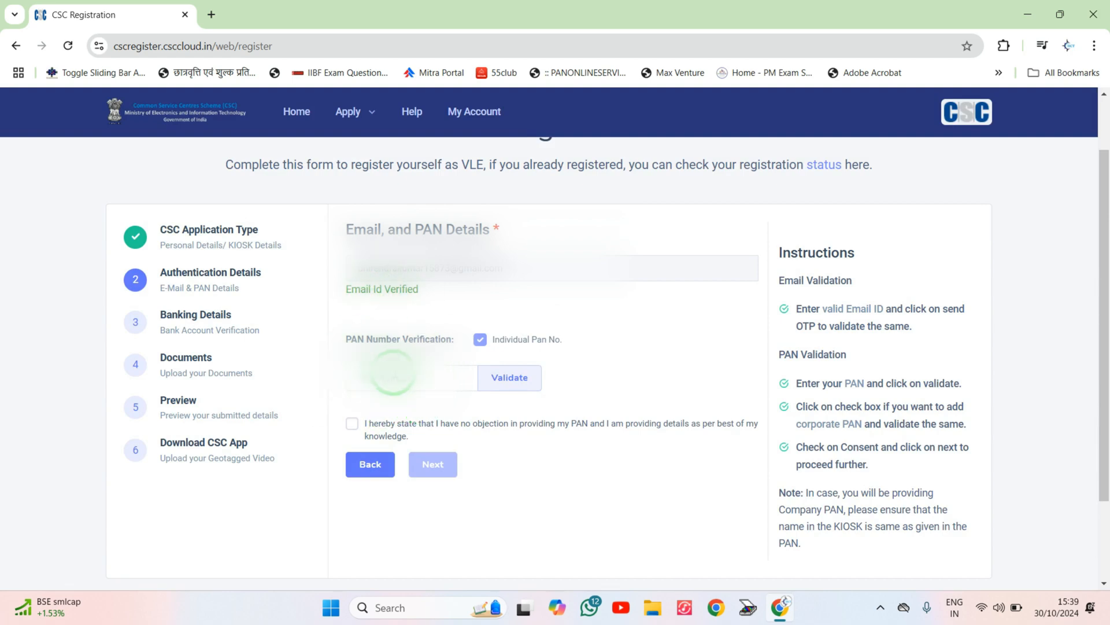
# - Enter and validate the applicant's individual PAN number, and accept the declaration about providing the PAN
pyautogui.click(383, 384)
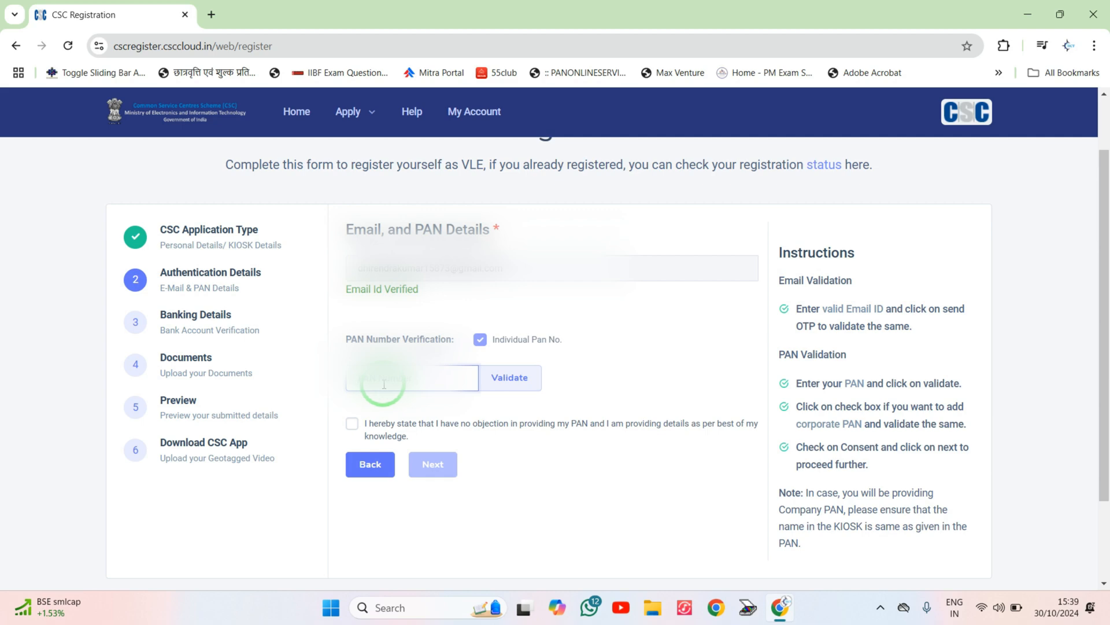
pyautogui.click(516, 377)
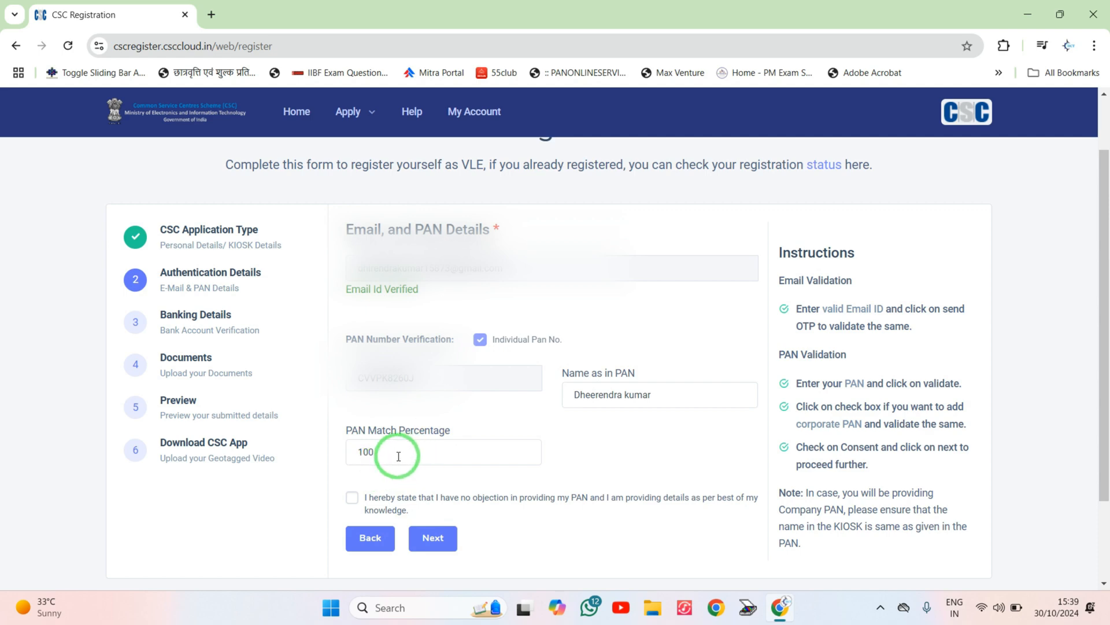
pyautogui.click(353, 498)
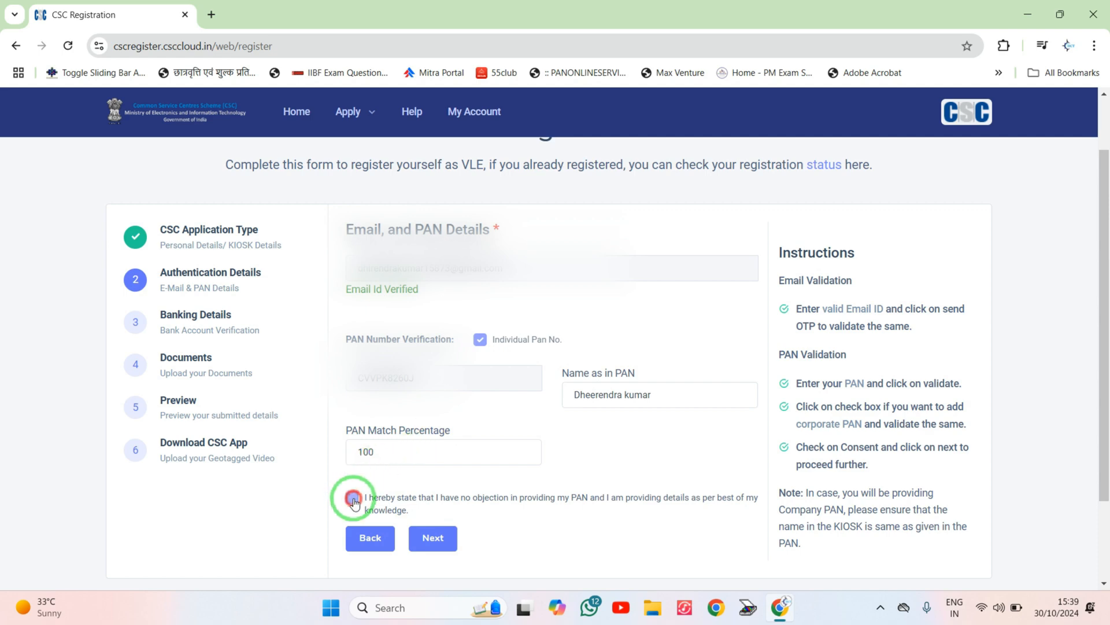
# - Proceed to the Banking Details stage, and enter and validate the bank's IFSC code HDFC0002635
pyautogui.click(431, 541)
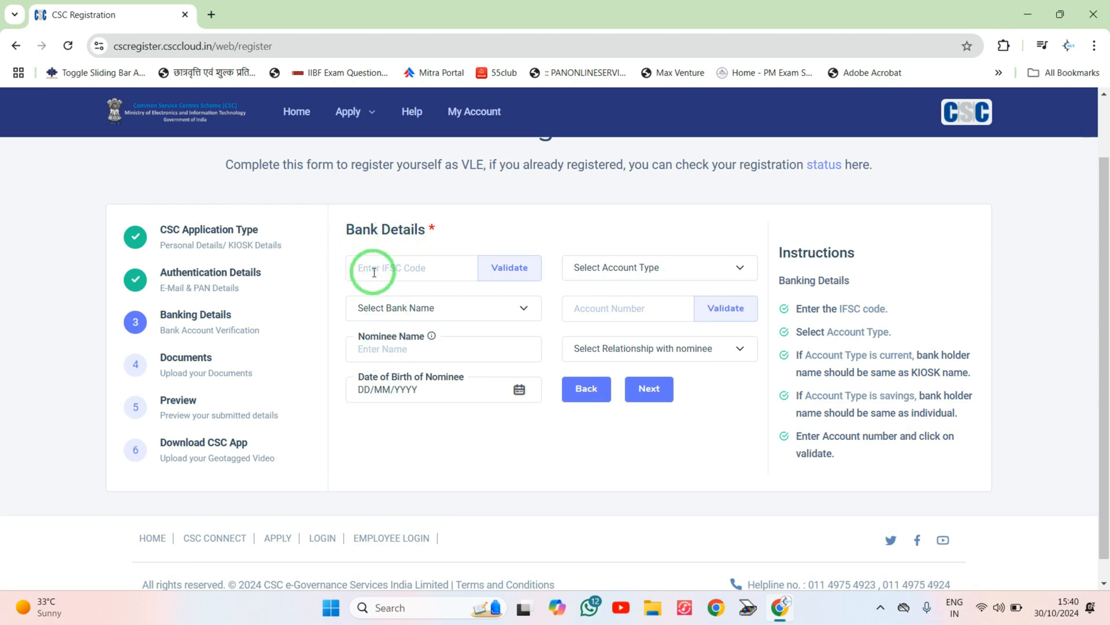
pyautogui.click(374, 273)
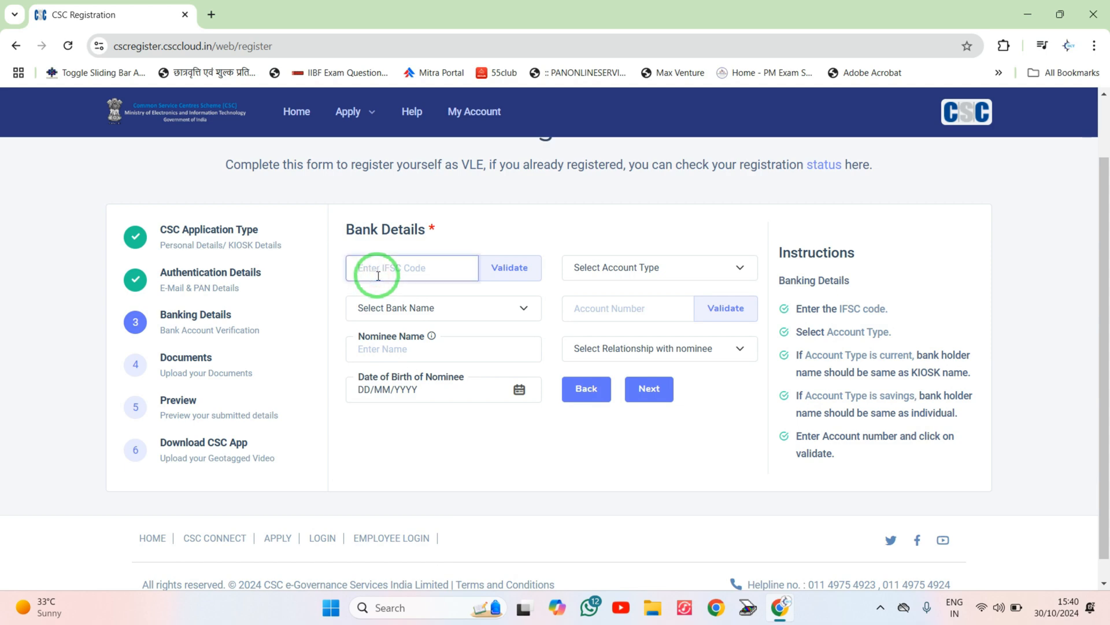
pyautogui.write('H')
pyautogui.write('DFC0002635')
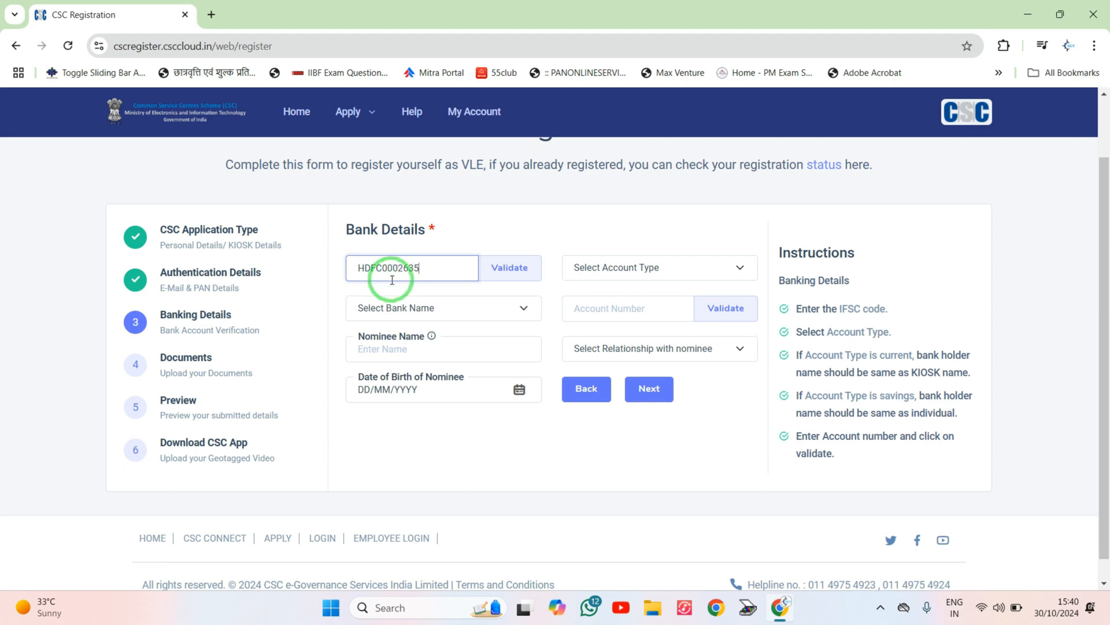
pyautogui.click(510, 269)
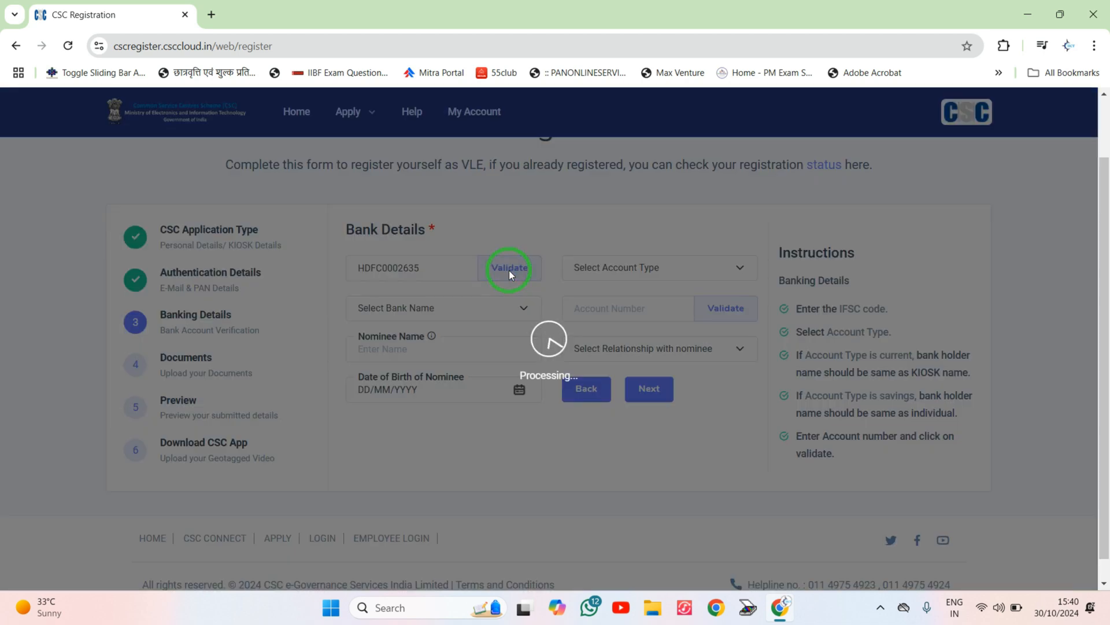
pyautogui.click(397, 268)
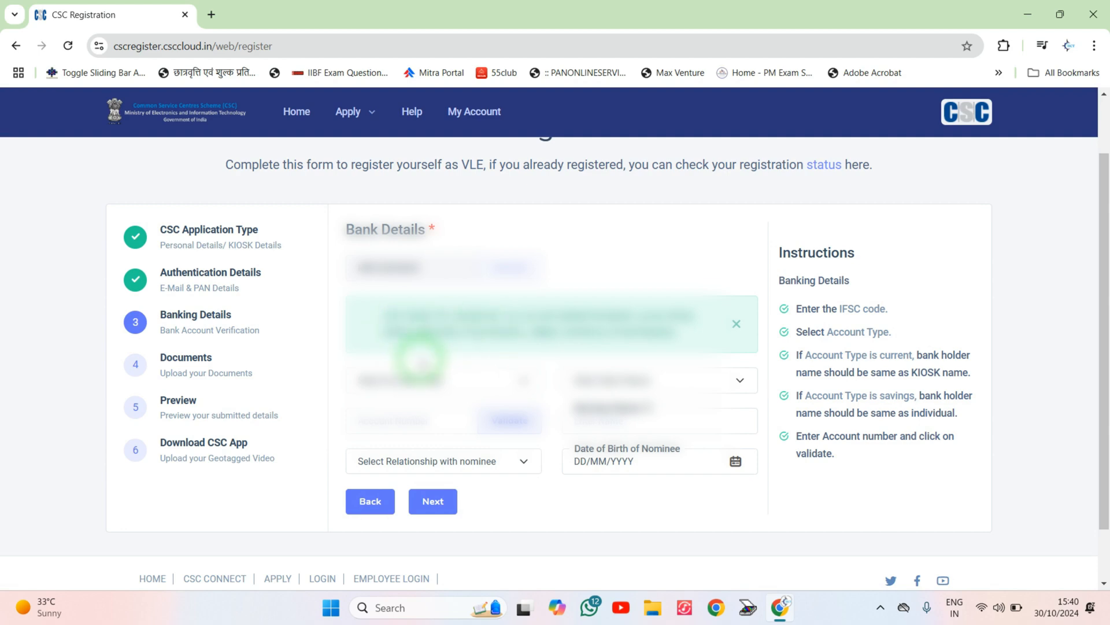
# - Set the account type to savings and select the bank that matches the IFSC code
pyautogui.click(386, 383)
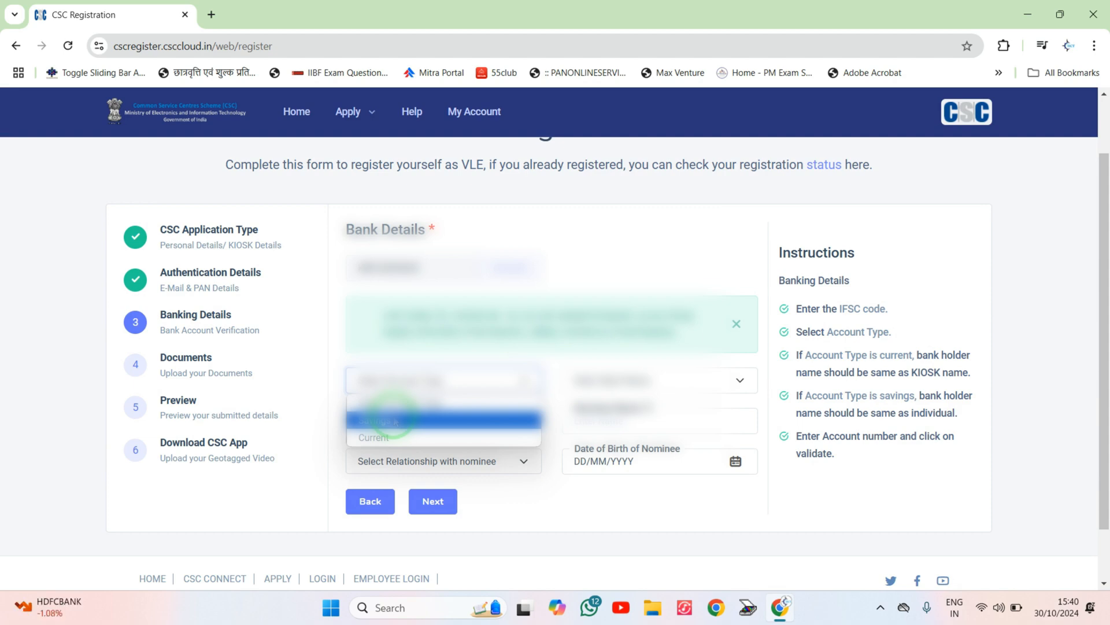
pyautogui.click(392, 419)
pyautogui.click(593, 382)
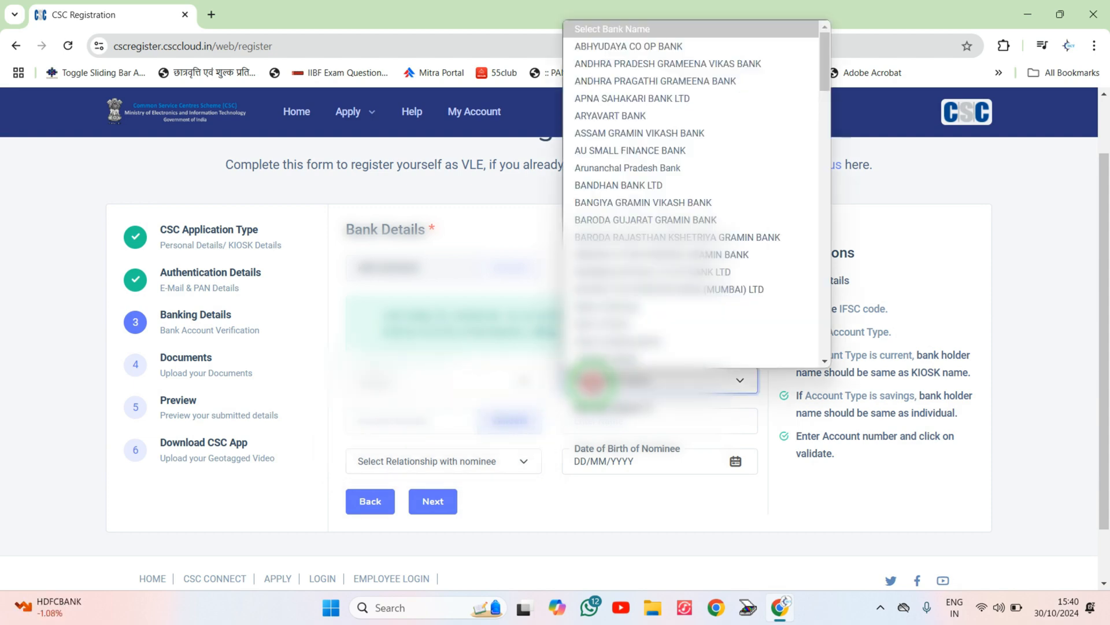
pyautogui.scroll(-10, 593, 358)
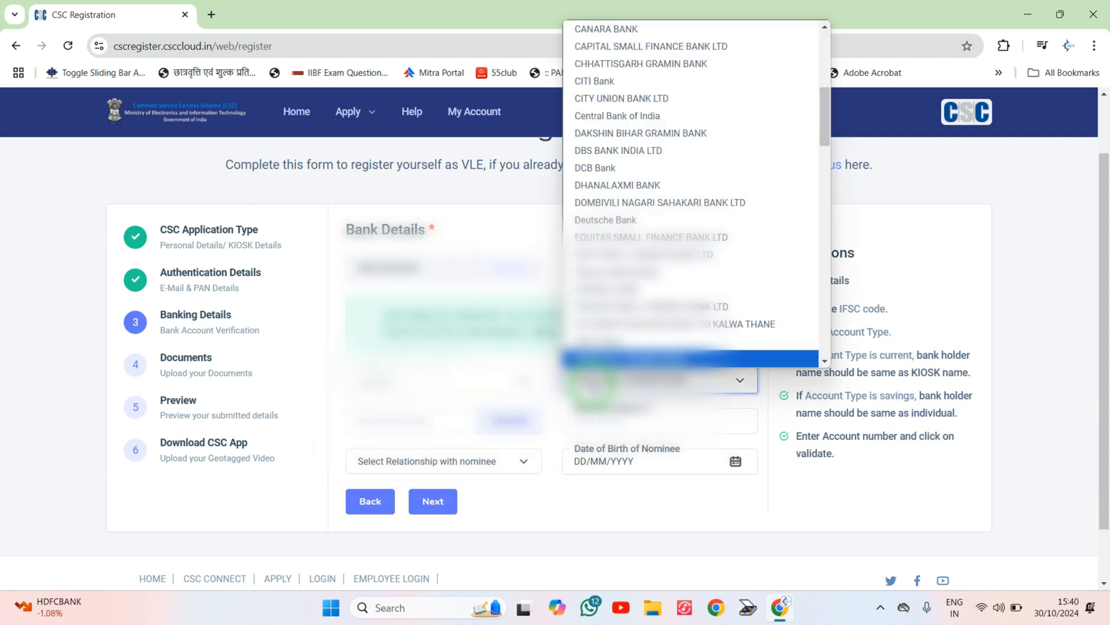
pyautogui.click(593, 359)
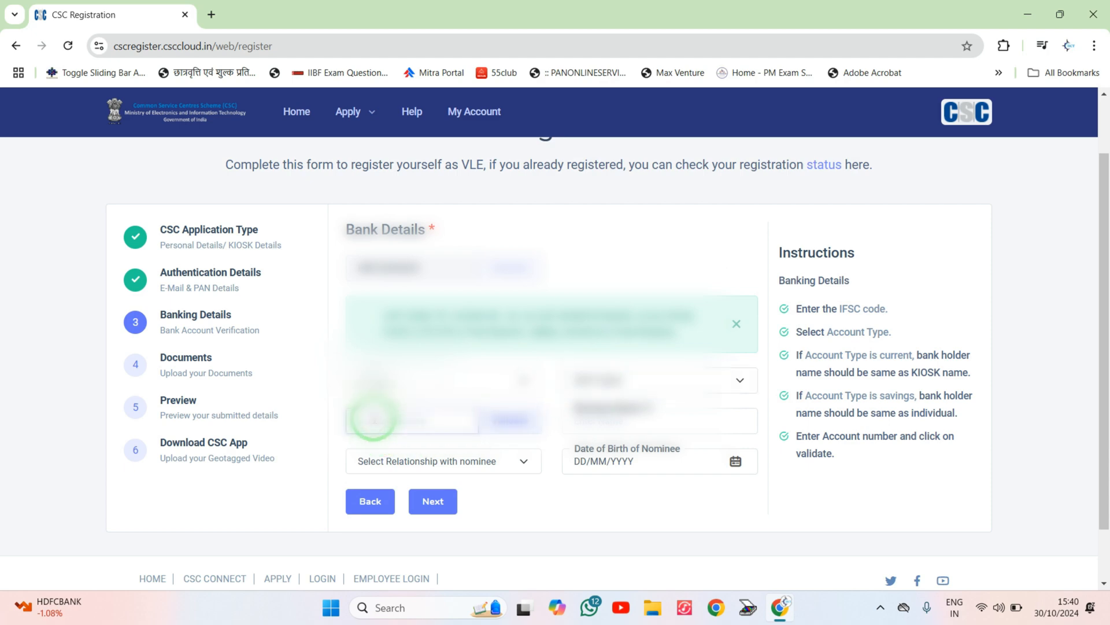
# - Enter and validate the applicant's bank account number, and request the penny drop check
pyautogui.write('30')
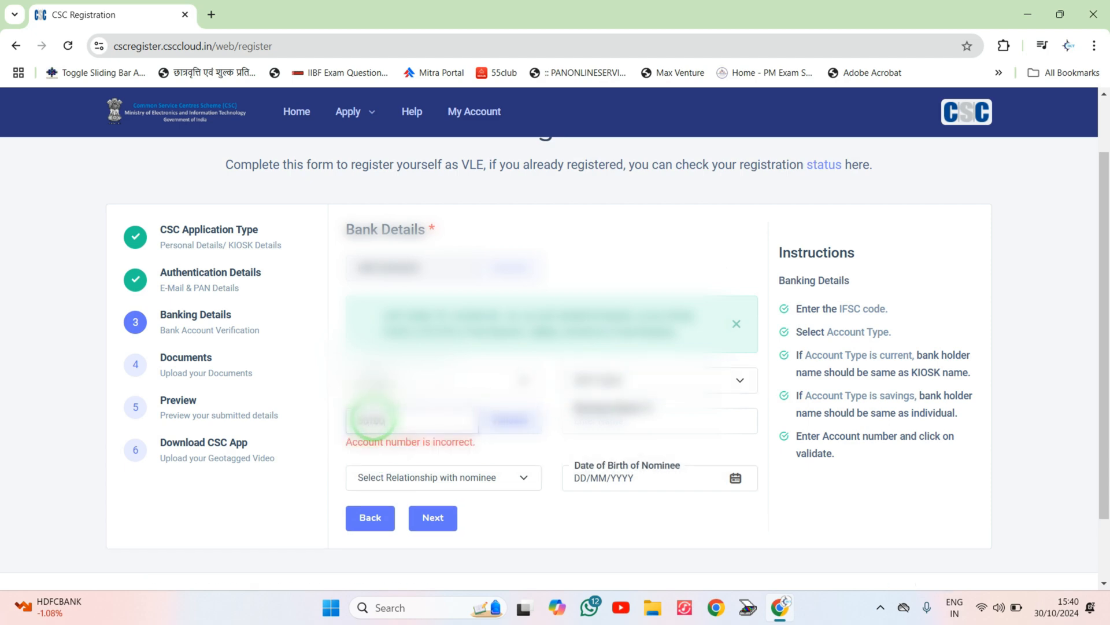
pyautogui.write('•••••••••')
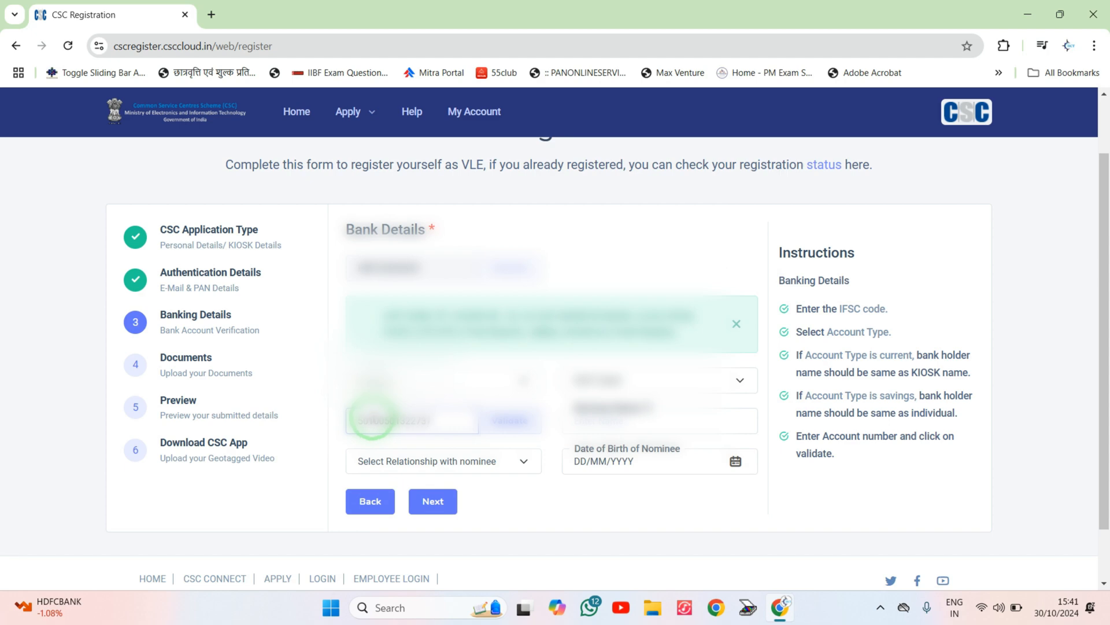
pyautogui.click(504, 421)
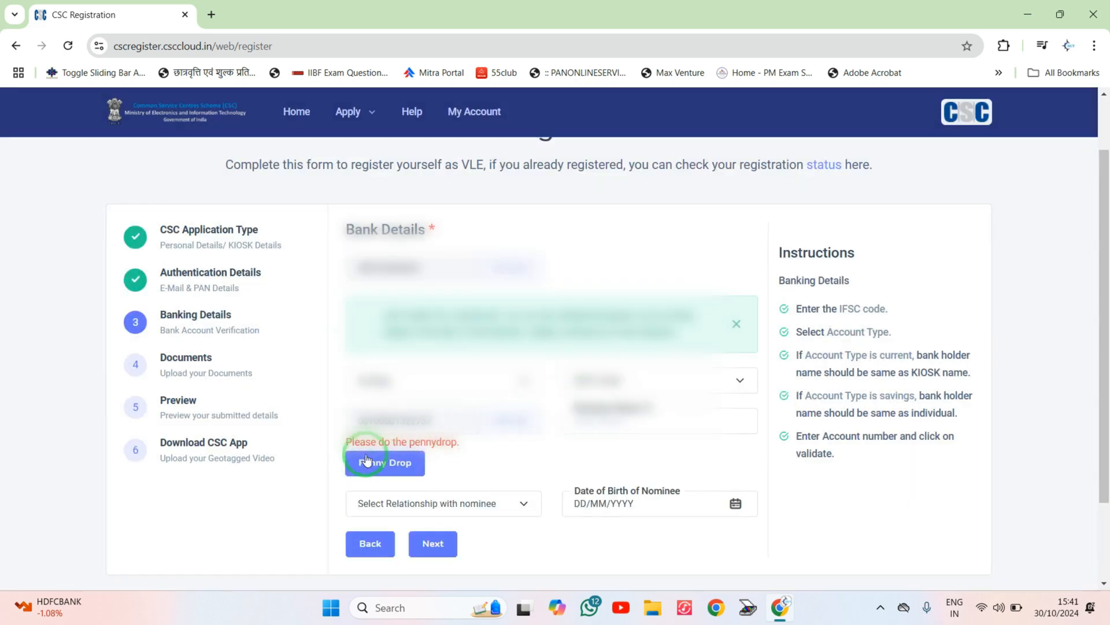
pyautogui.click(416, 460)
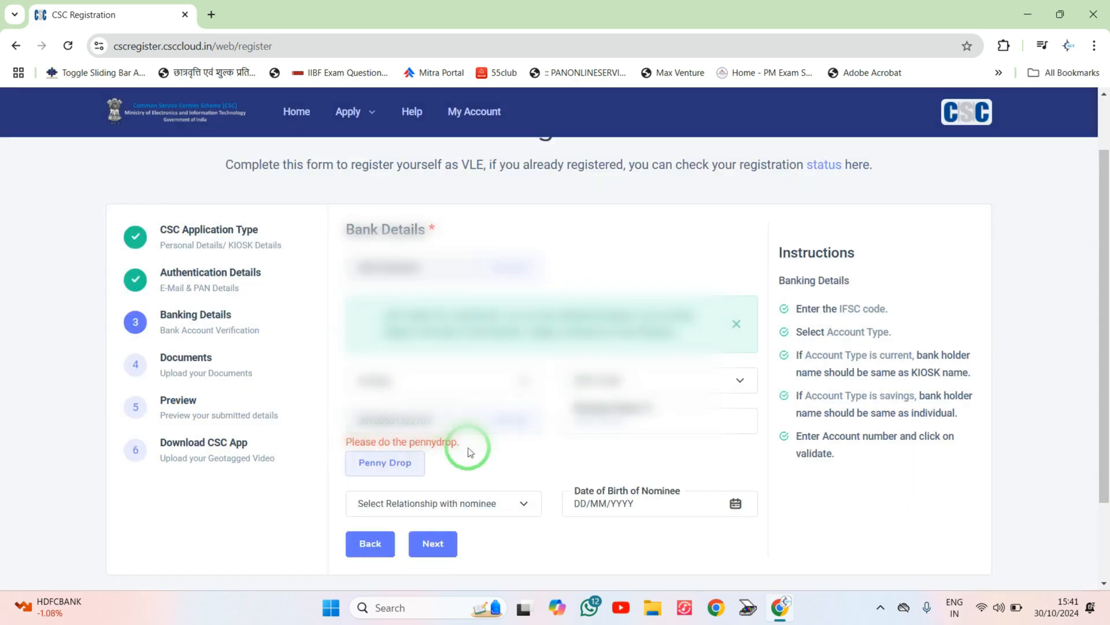
# - Enter the nominee's name and run the penny drop verification of the bank account
pyautogui.click(598, 427)
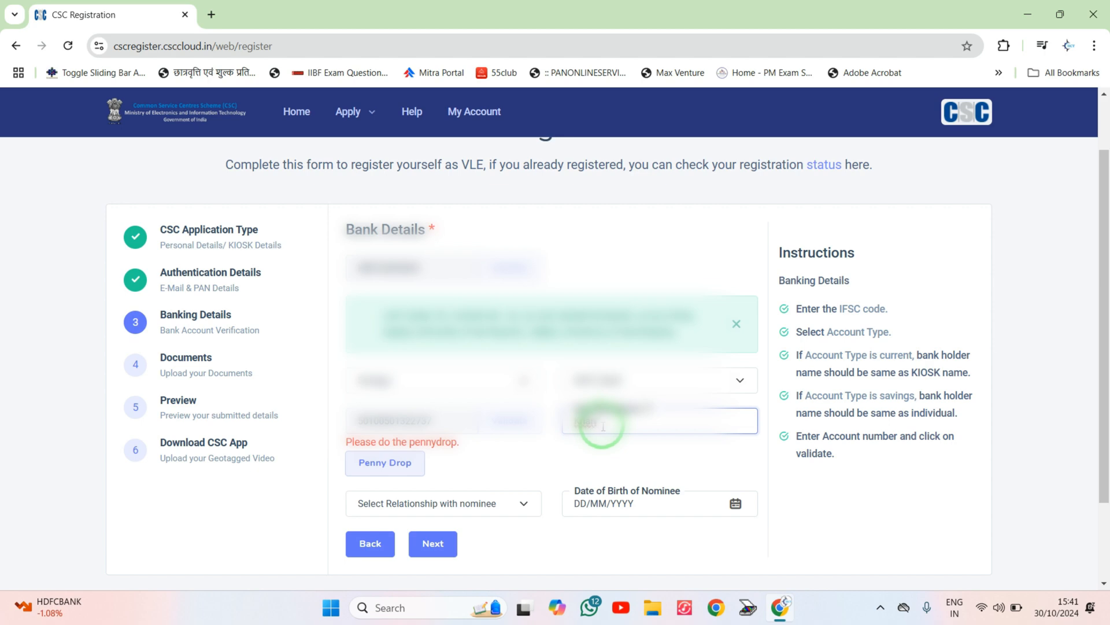
pyautogui.write('An')
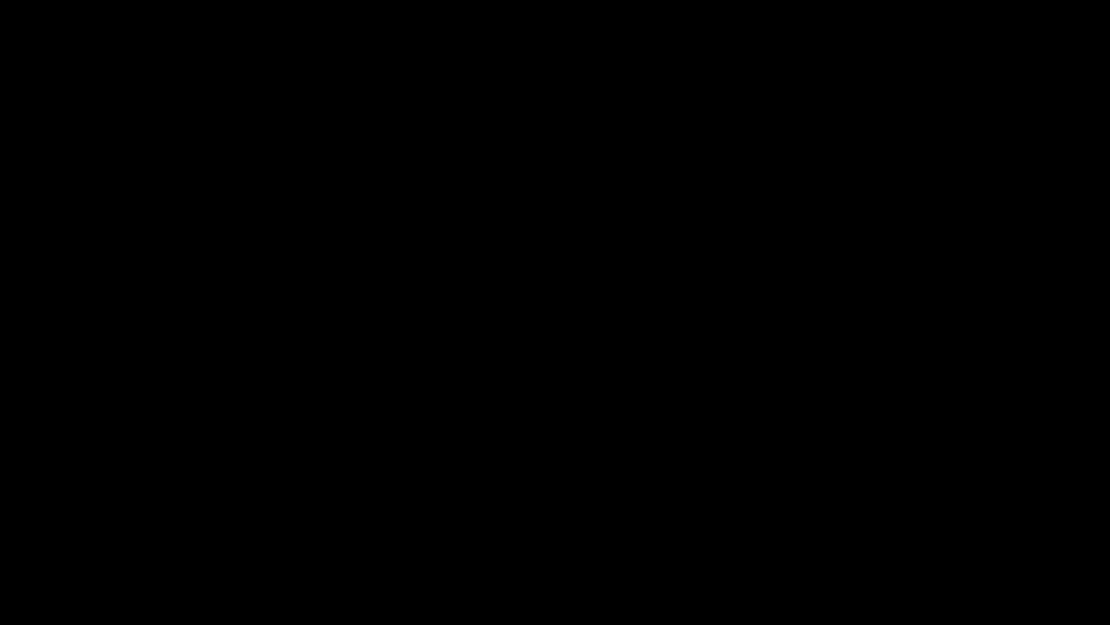
pyautogui.click(359, 469)
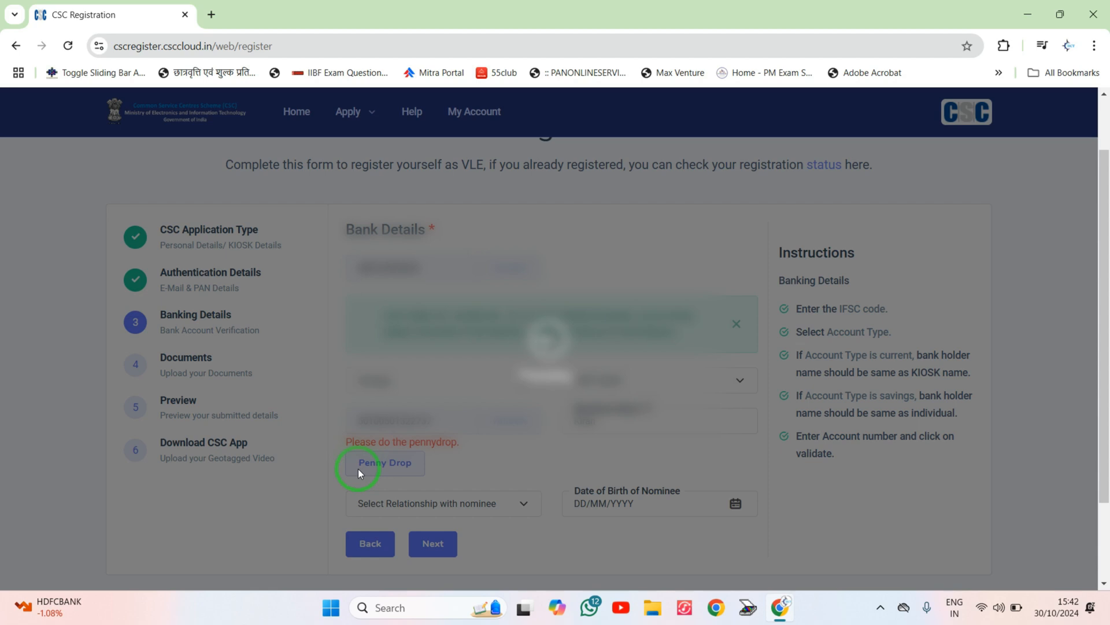
# - Set the nominee relationship to Spouse, enter the nominee's date of birth, and proceed to the Documents stage
pyautogui.scroll(-1, 406, 504)
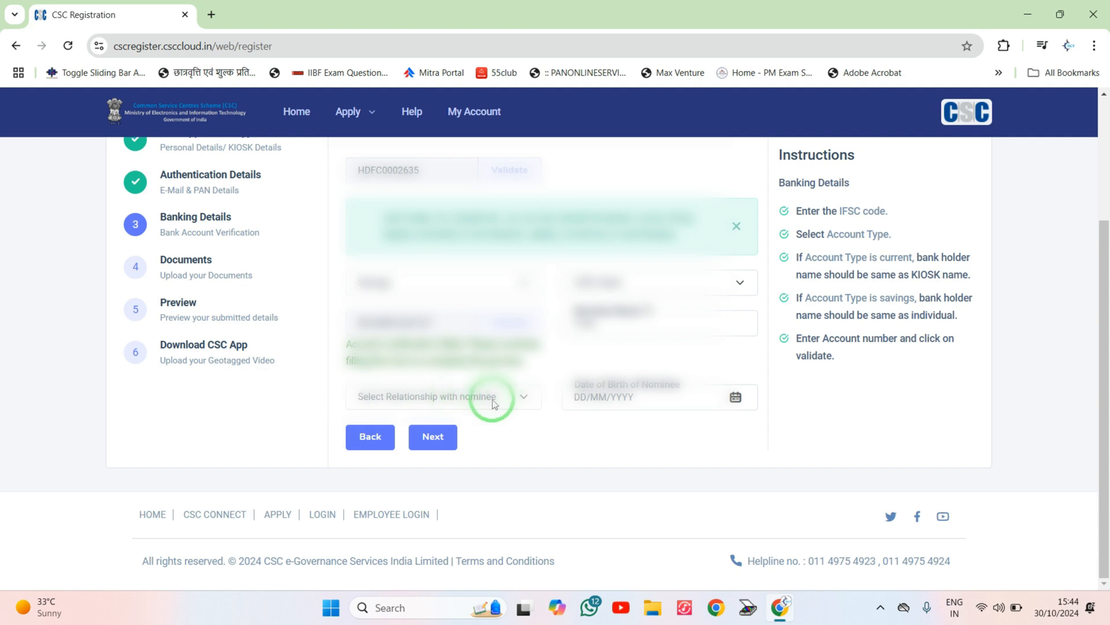
pyautogui.click(422, 396)
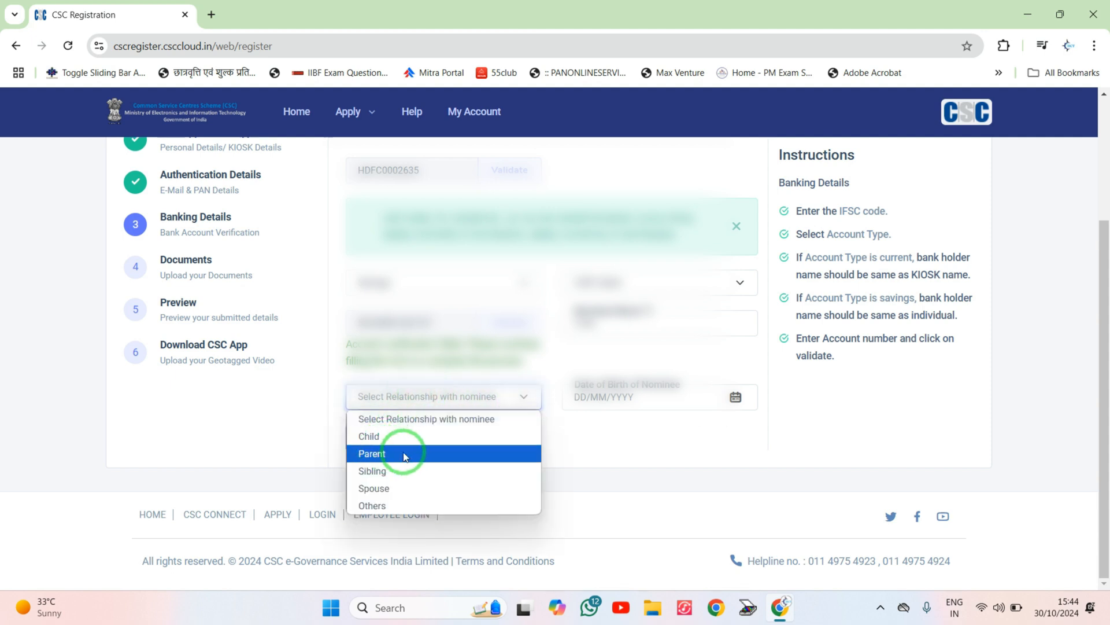
pyautogui.click(385, 489)
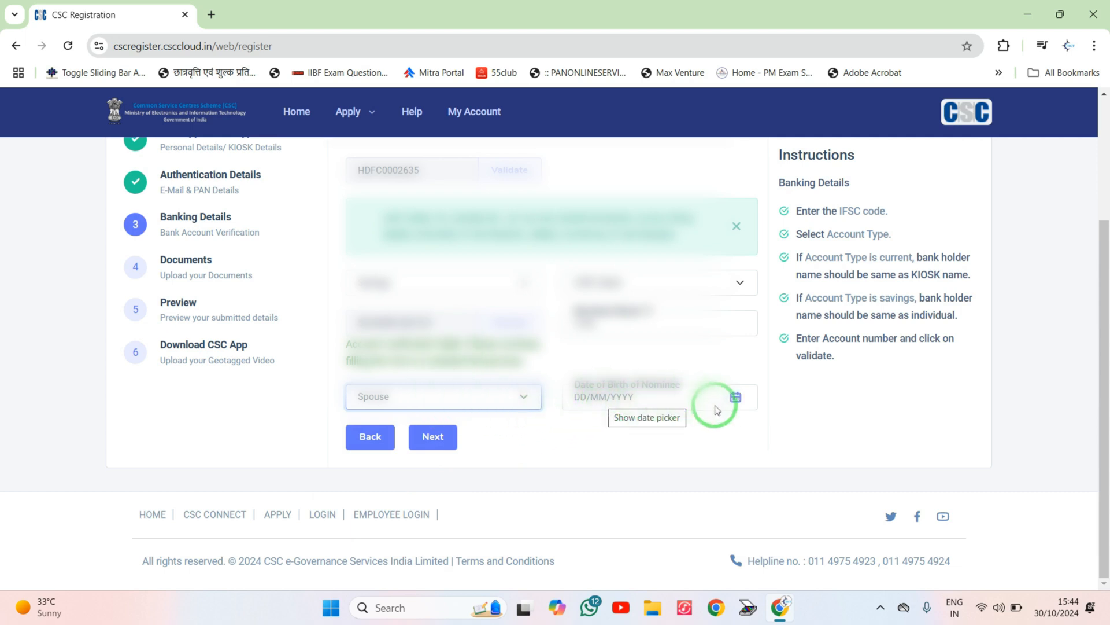
pyautogui.click(734, 398)
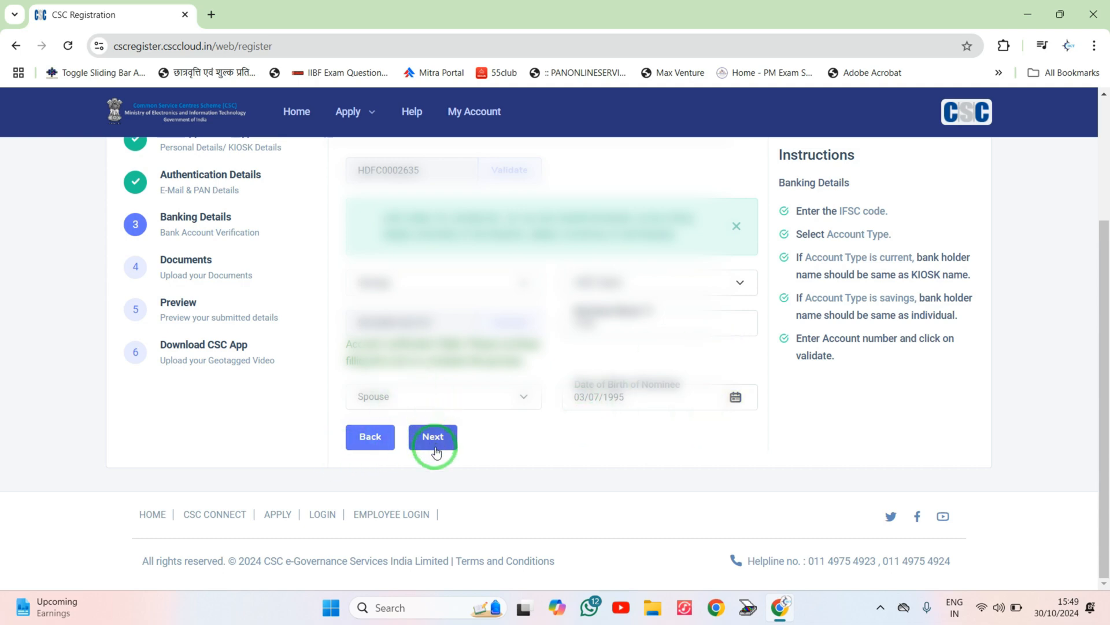
pyautogui.scroll(1, 433, 445)
pyautogui.click(426, 512)
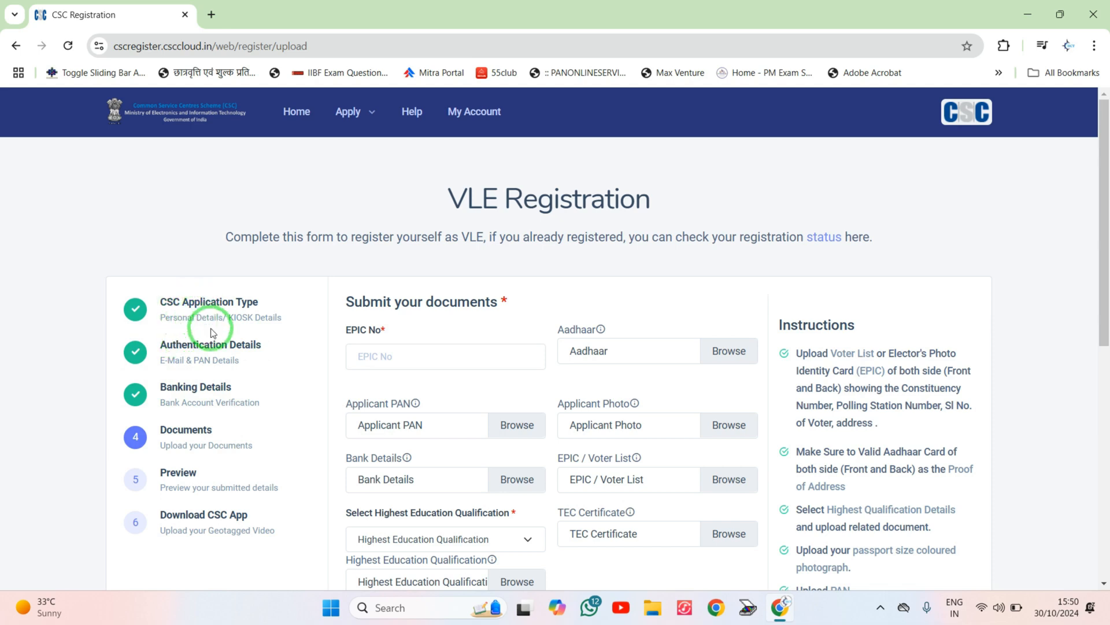
# - Review the mandatory and optional document fields on the Submit your documents form, including the EPIC, Aadhaar, PAN, qualification and passport entries
pyautogui.scroll(-1, 206, 337)
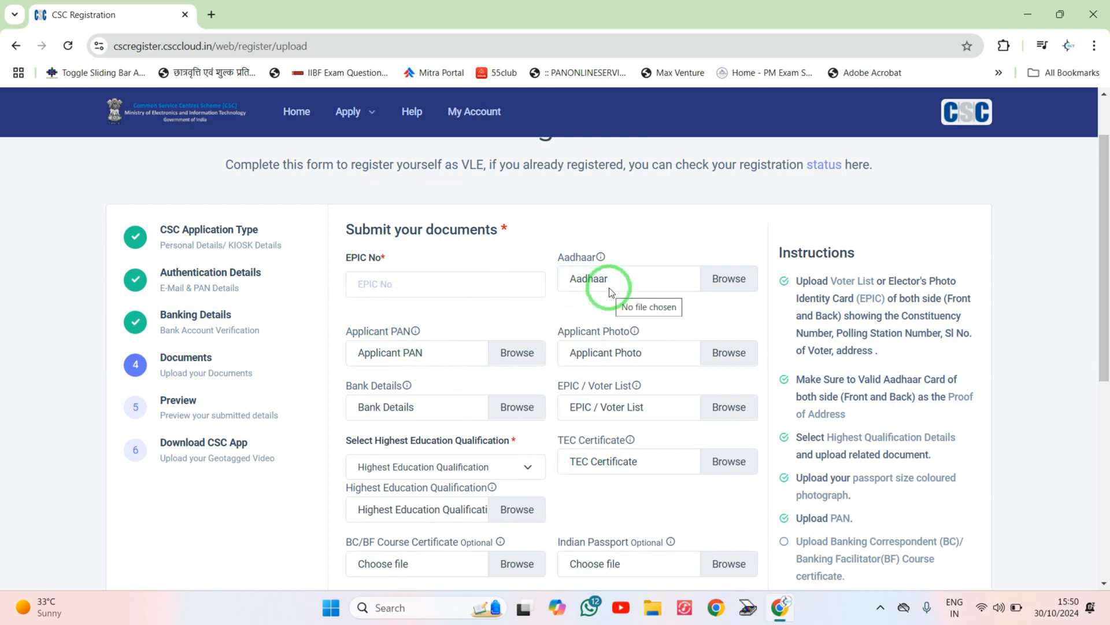
pyautogui.scroll(-1, 405, 352)
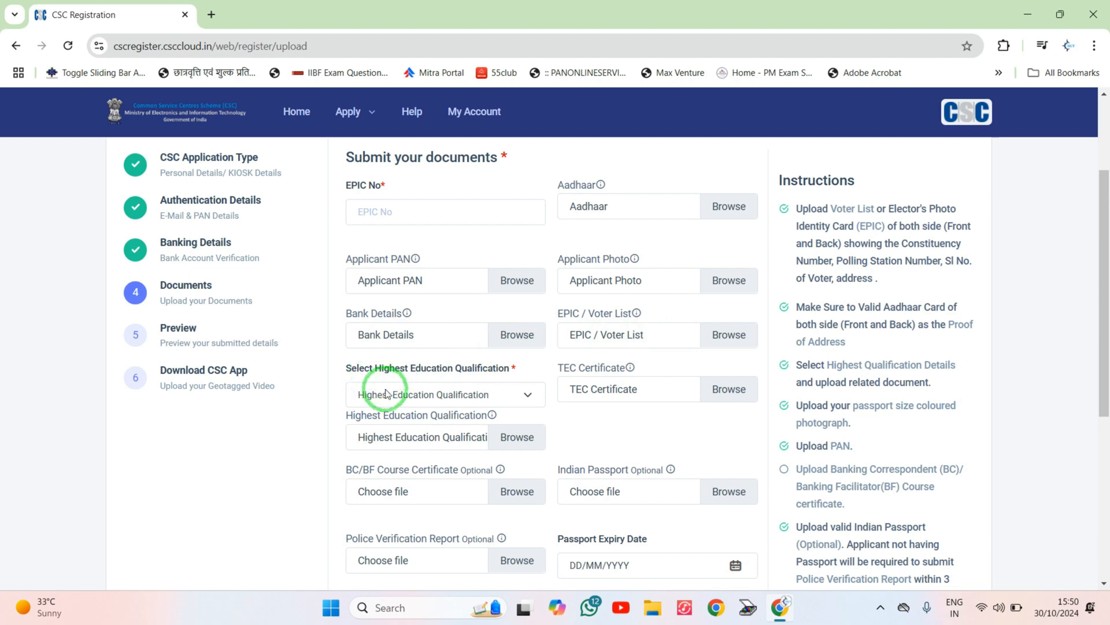
pyautogui.scroll(-2, 381, 393)
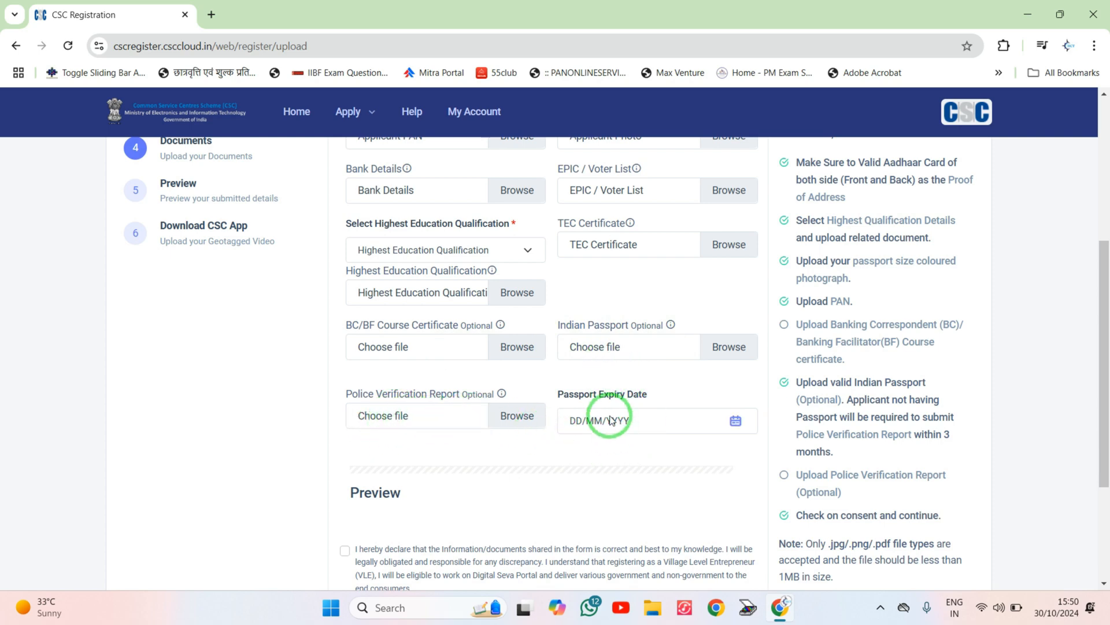
pyautogui.scroll(3, 613, 431)
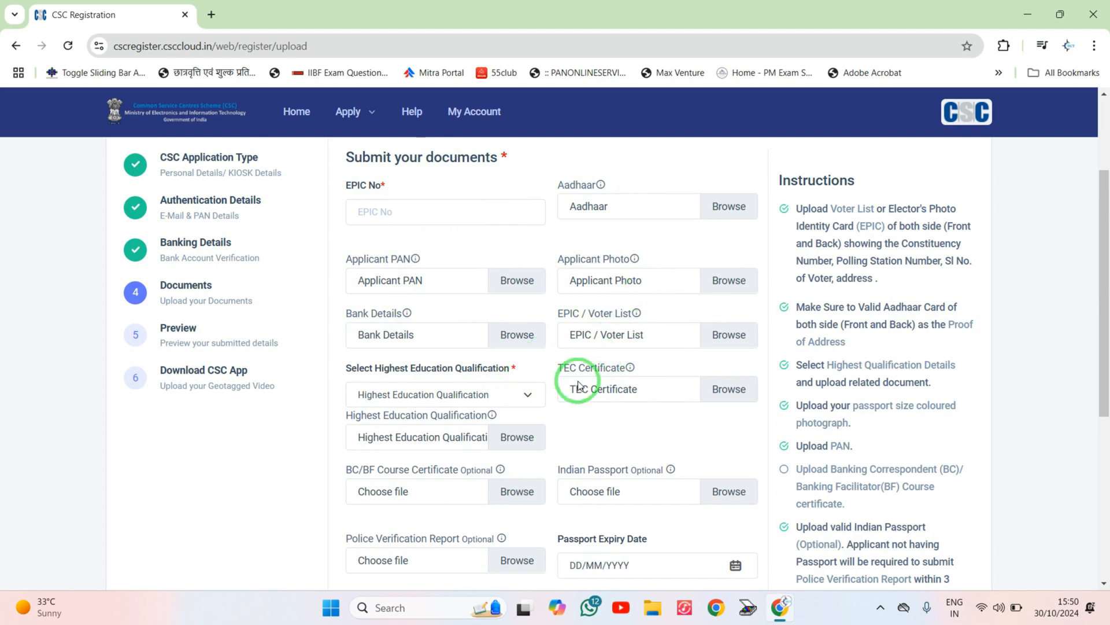
pyautogui.scroll(-1, 576, 399)
pyautogui.scroll(3, 573, 393)
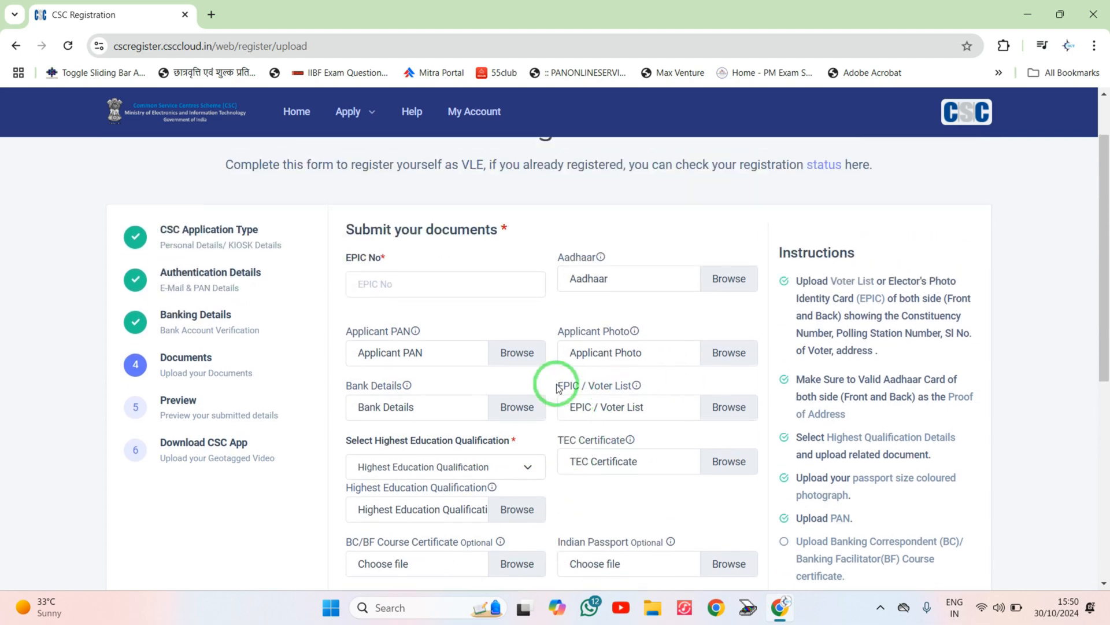
pyautogui.scroll(-2, 347, 342)
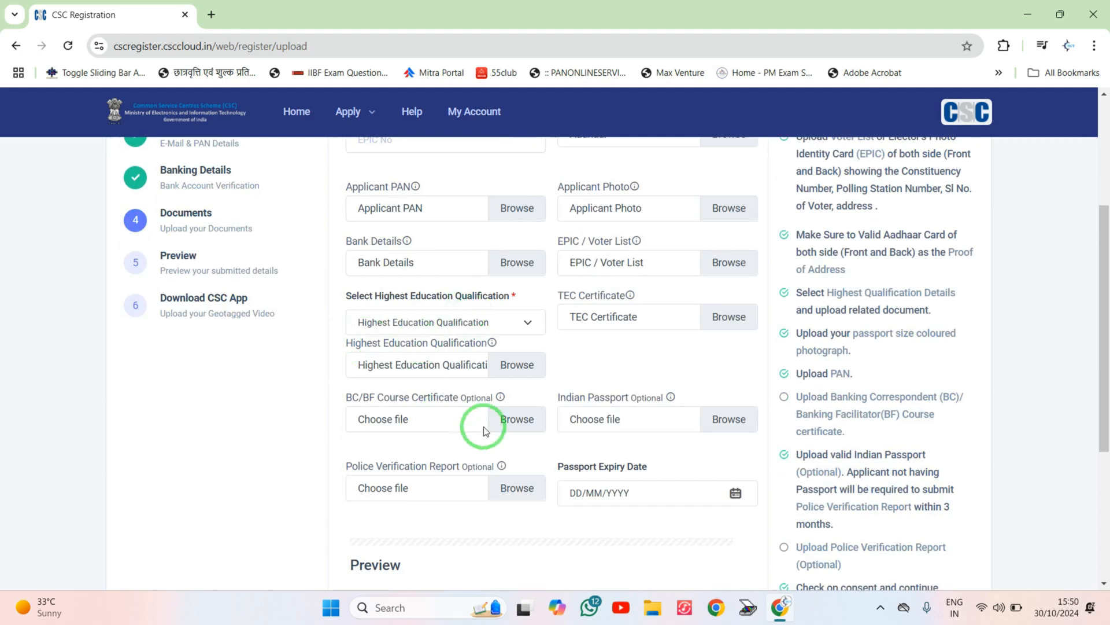
# - Accept the declaration that the information and documents shared in the form are correct
pyautogui.scroll(-3, 483, 450)
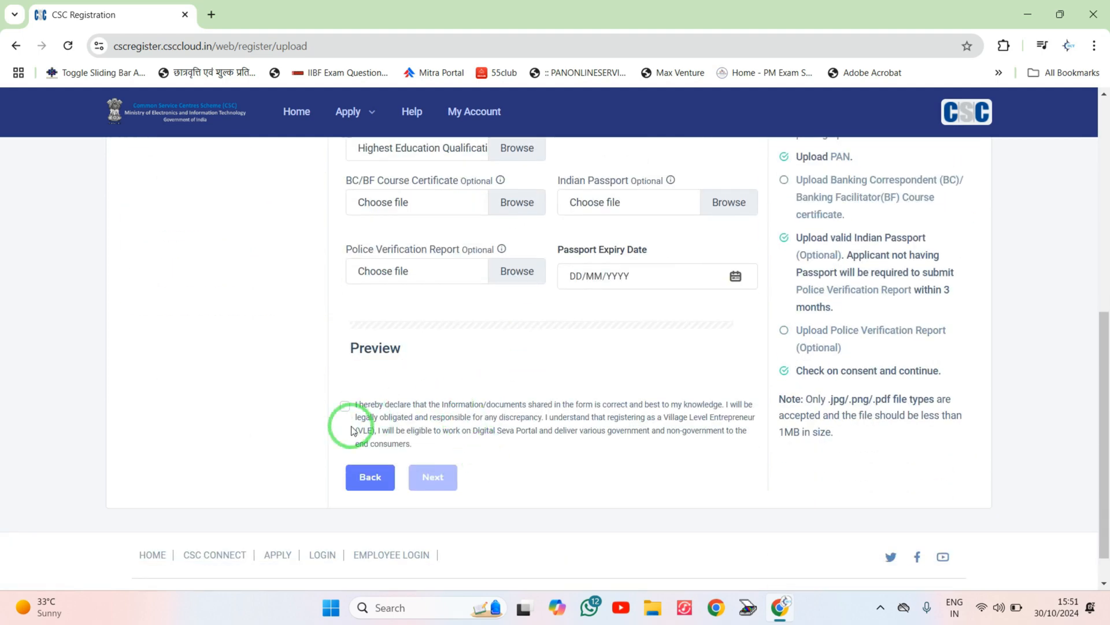
pyautogui.click(345, 408)
# - Examine the remaining Preview and Download CSC App stages, the registration status link and the document upload requirements
pyautogui.scroll(4, 290, 416)
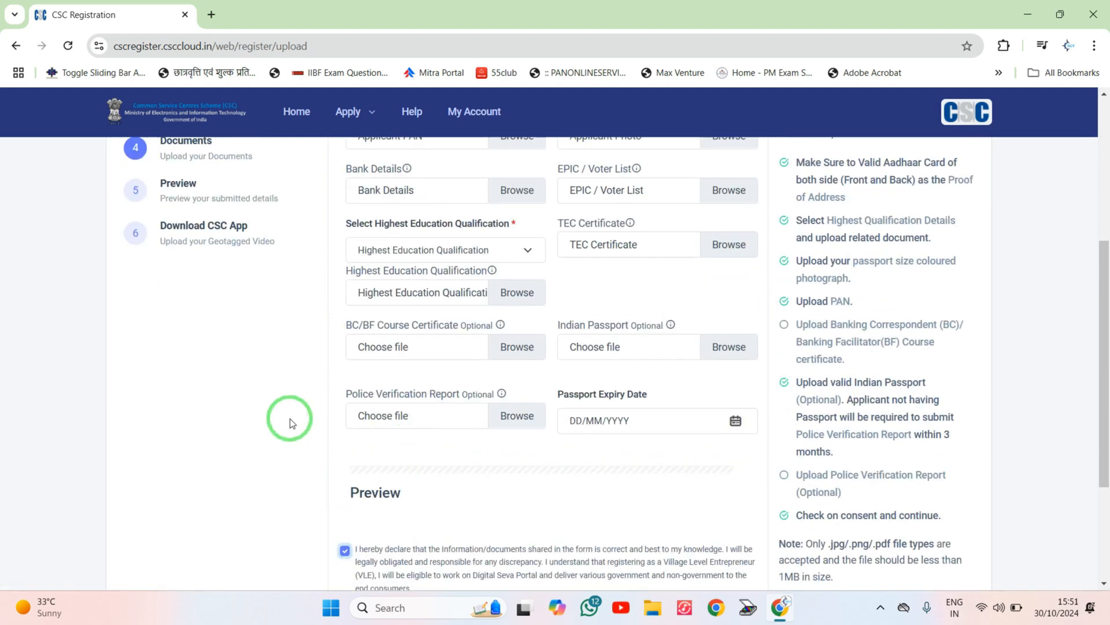
pyautogui.scroll(1, 268, 319)
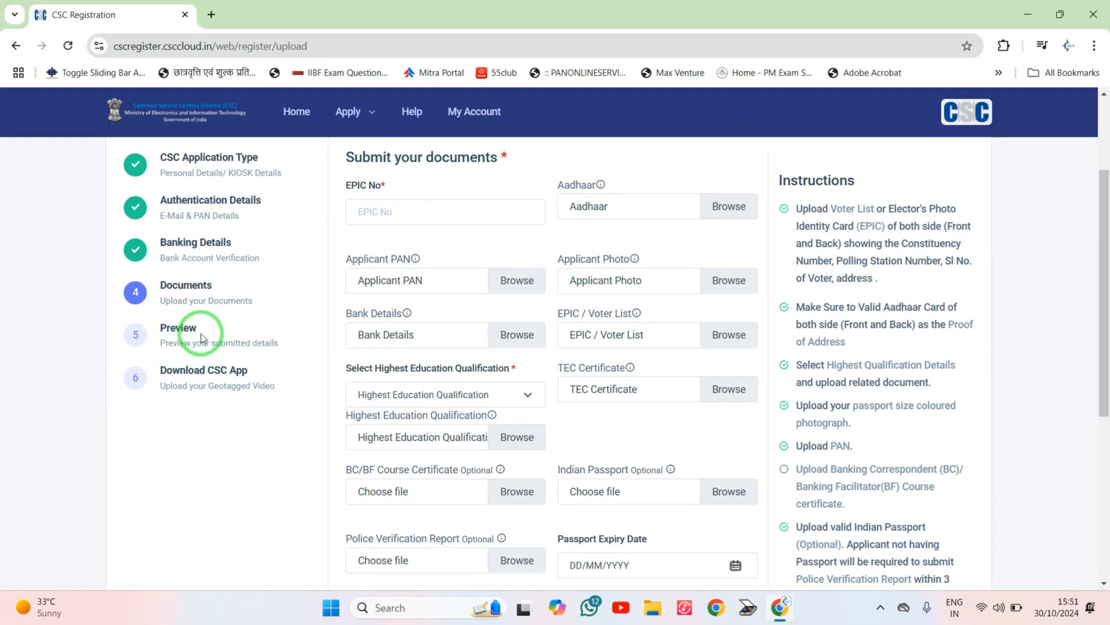
pyautogui.scroll(-2, 560, 383)
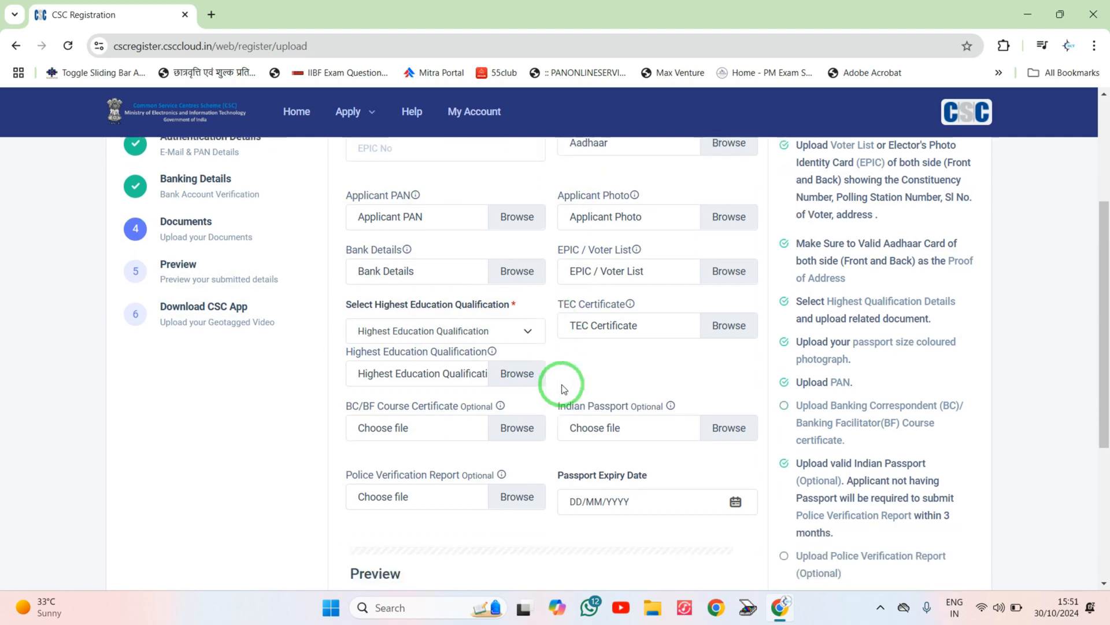
pyautogui.scroll(4, 543, 370)
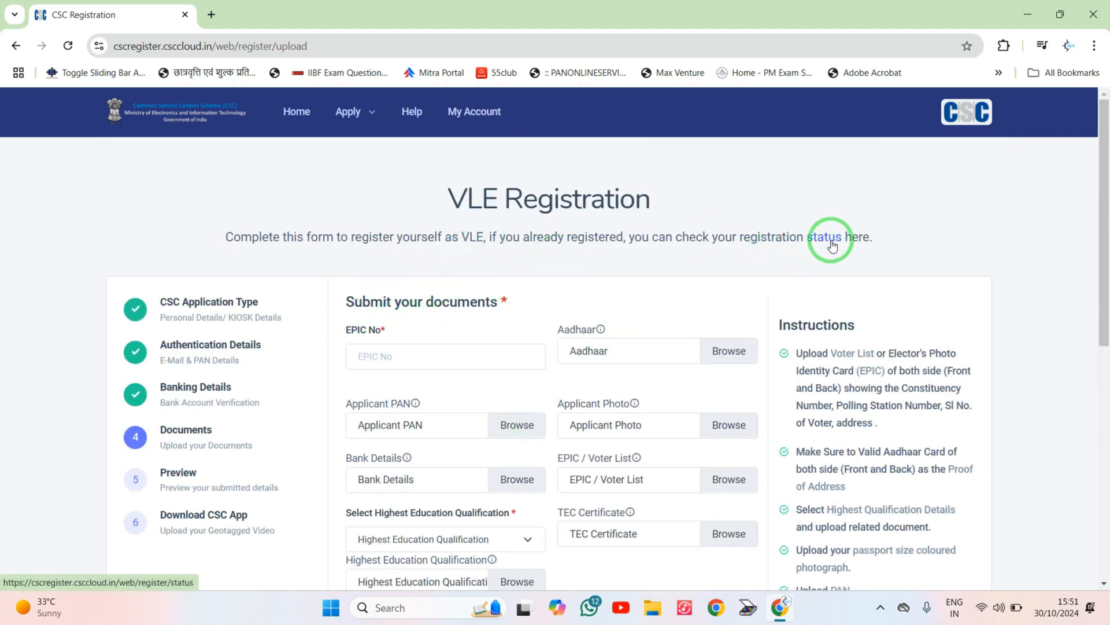
pyautogui.scroll(-1, 529, 380)
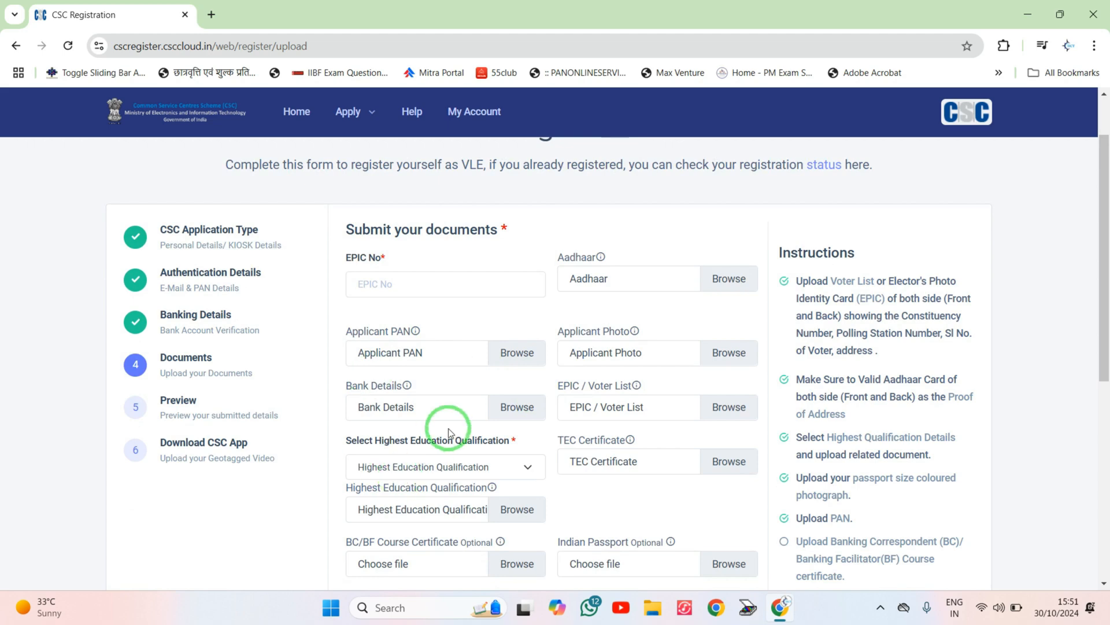
pyautogui.scroll(1, 445, 409)
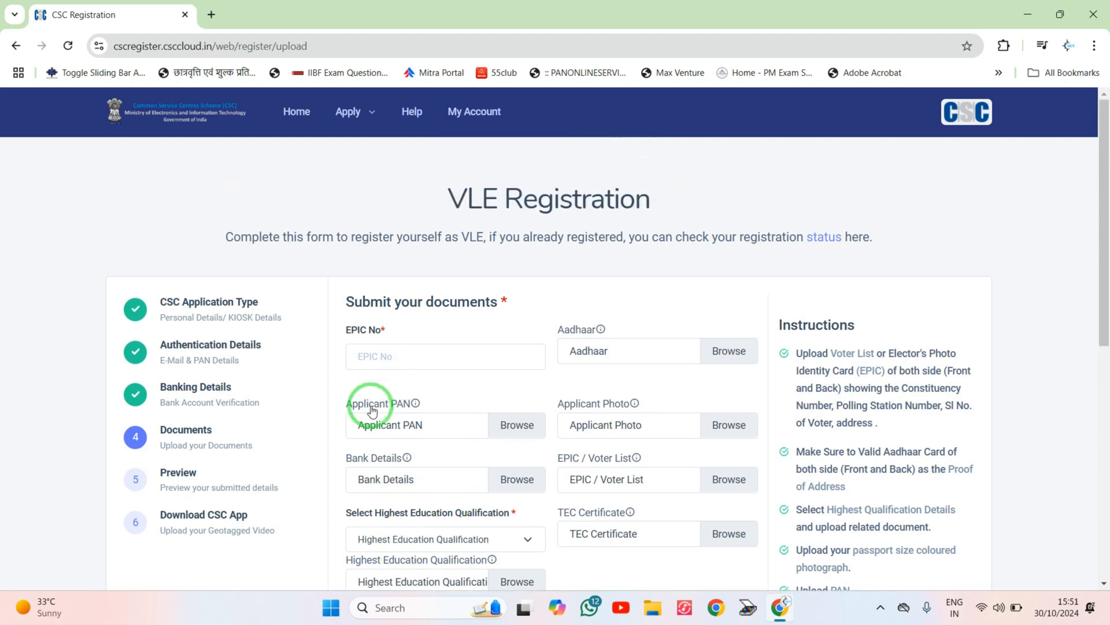
pyautogui.scroll(-2, 225, 443)
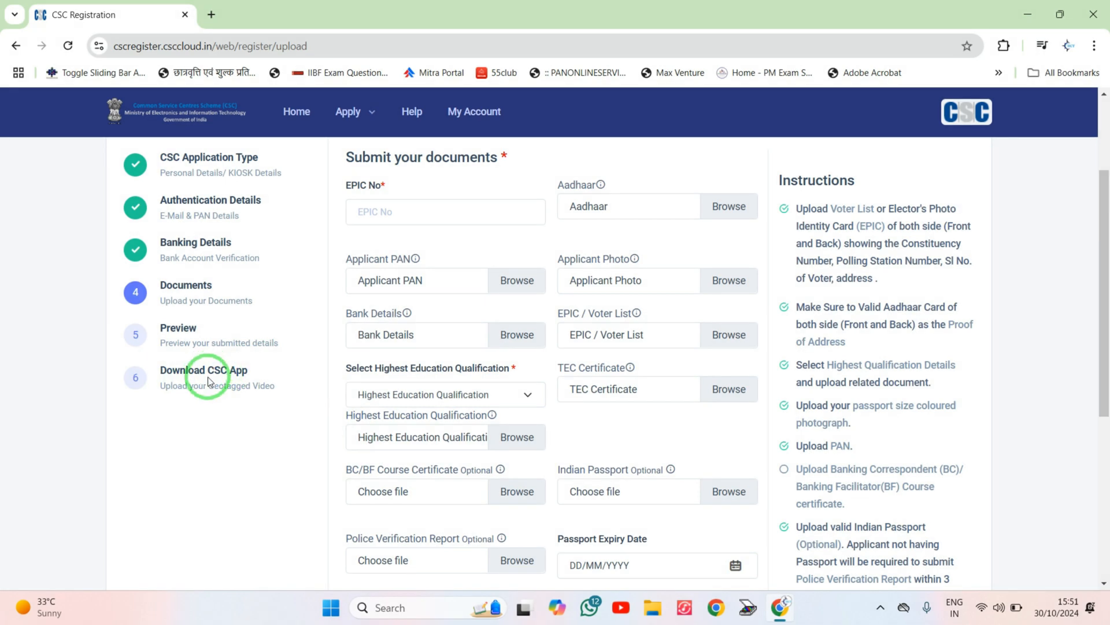
pyautogui.scroll(3, 604, 329)
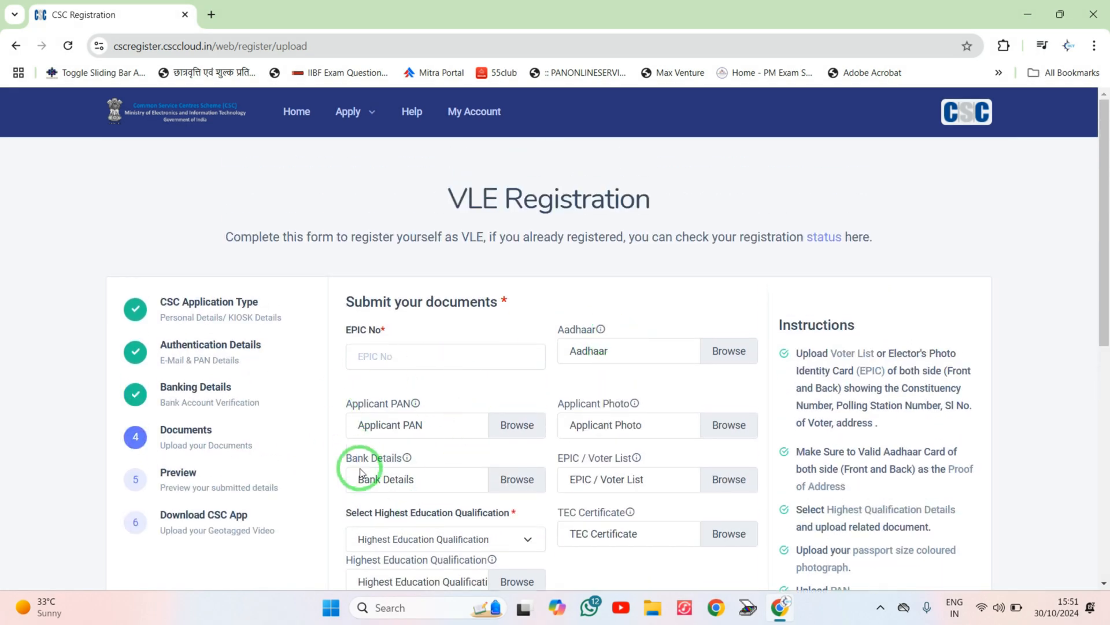
pyautogui.scroll(-3, 355, 489)
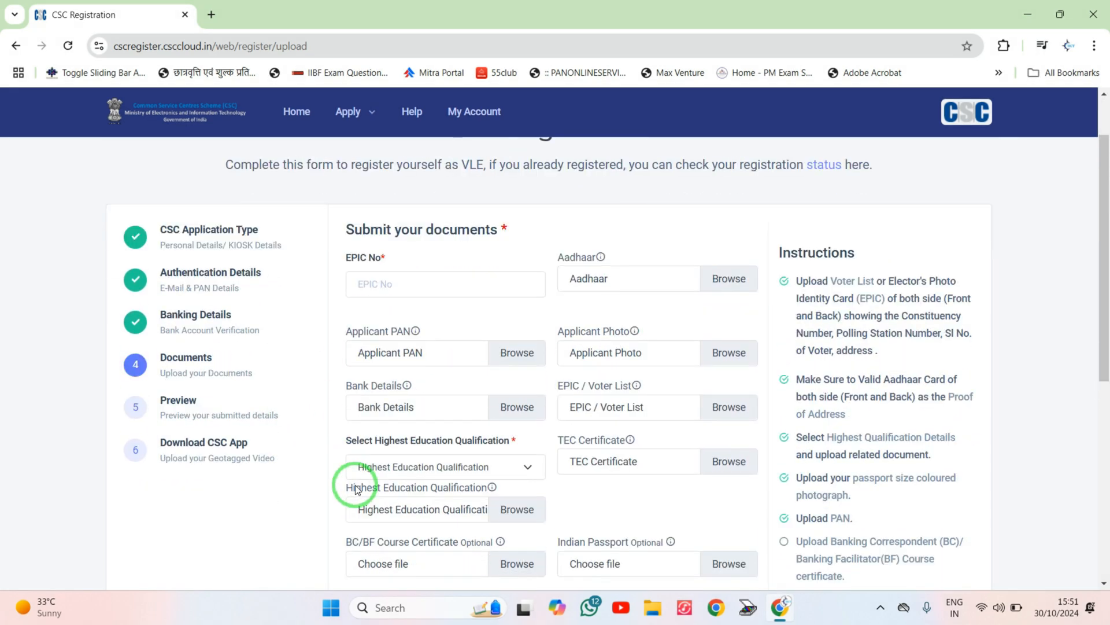